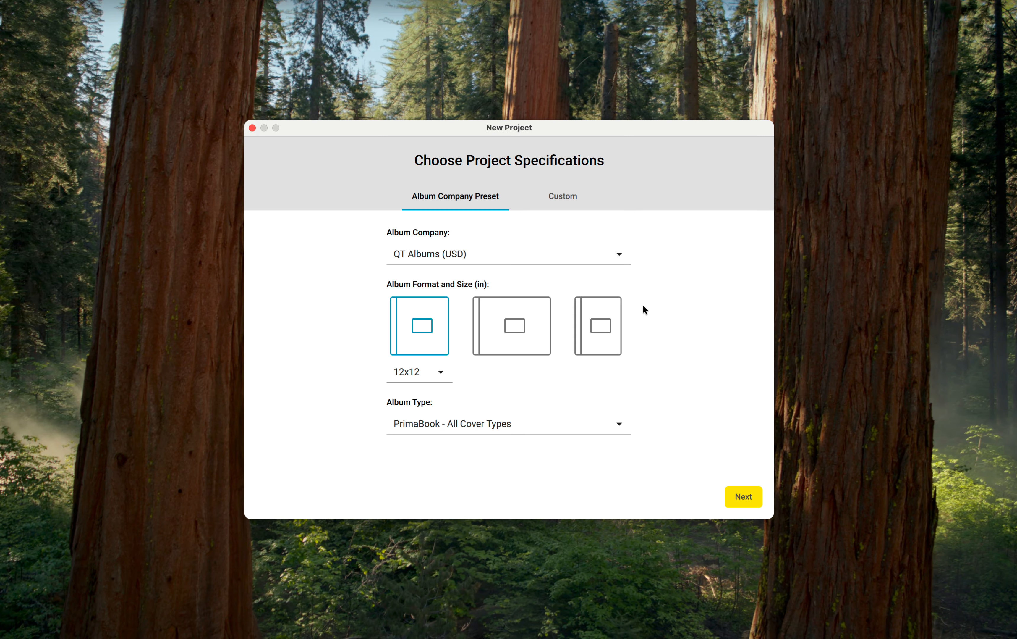
Create a QT Albums (USD) project in the 10x10 square format with album type Matte ArtBook - All Cover Types
left_click(617, 262)
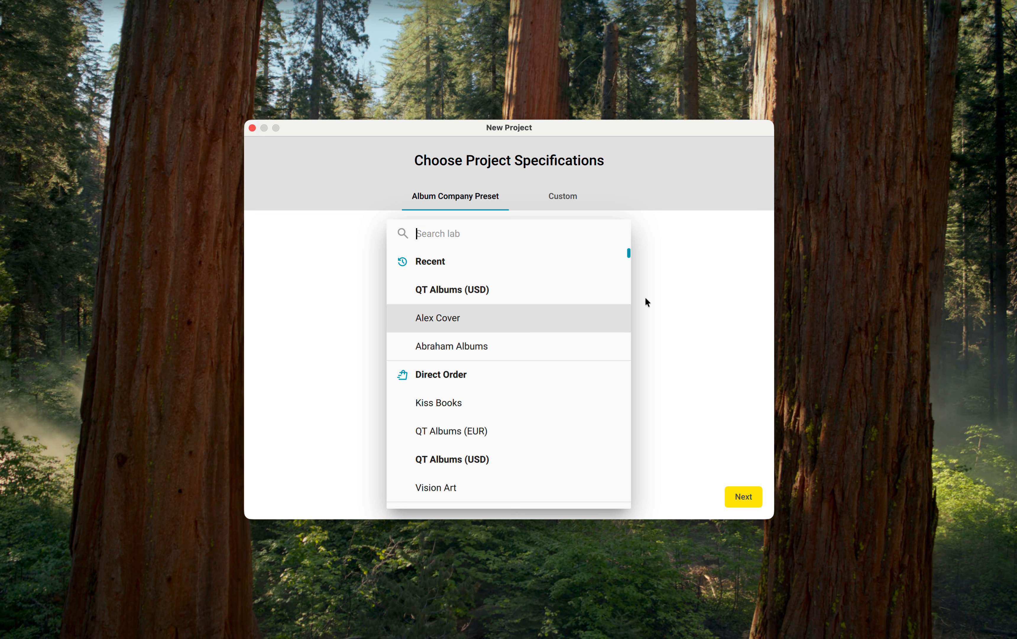
left_click(640, 310)
left_click(438, 370)
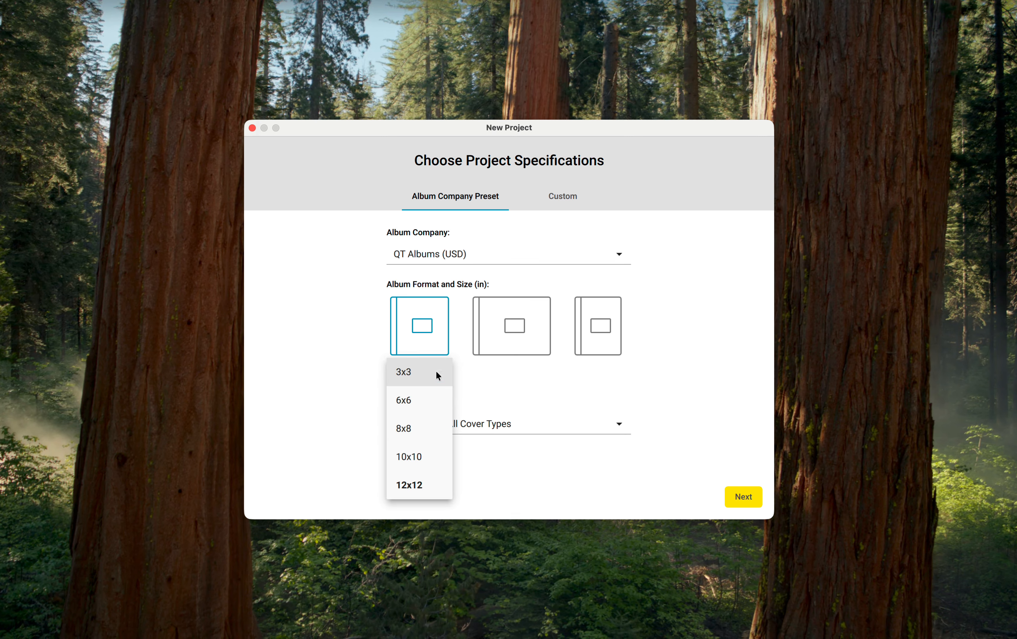
left_click(423, 458)
left_click(508, 427)
left_click(515, 344)
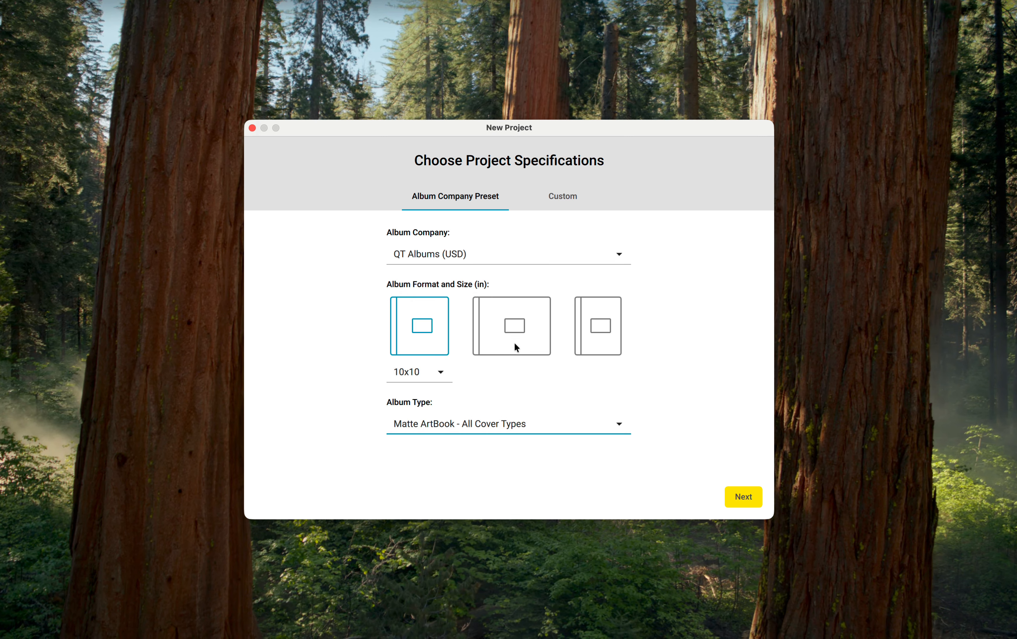
left_click(733, 502)
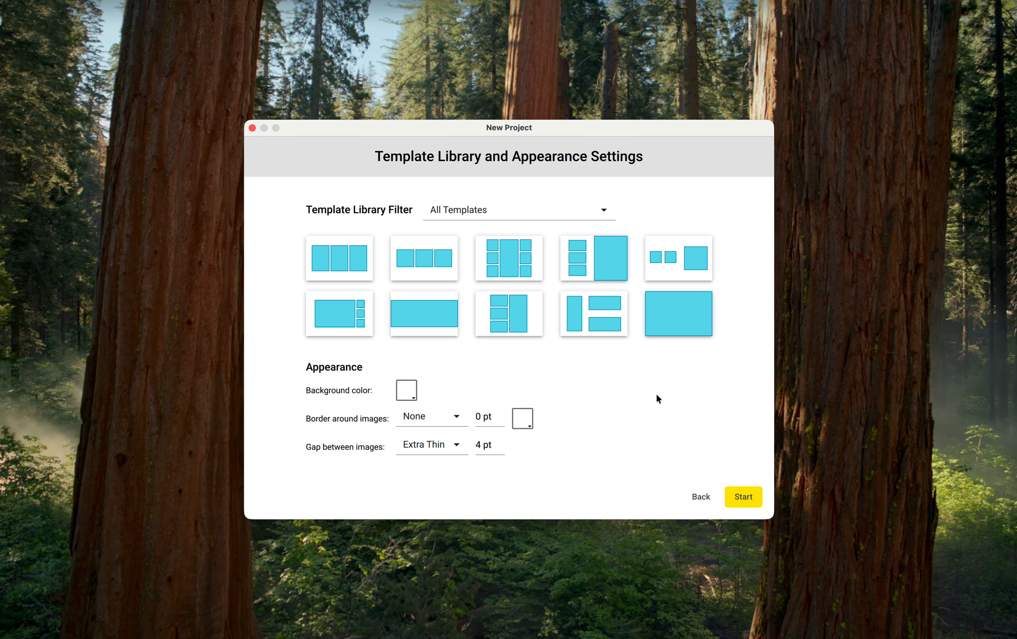
left_click(730, 498)
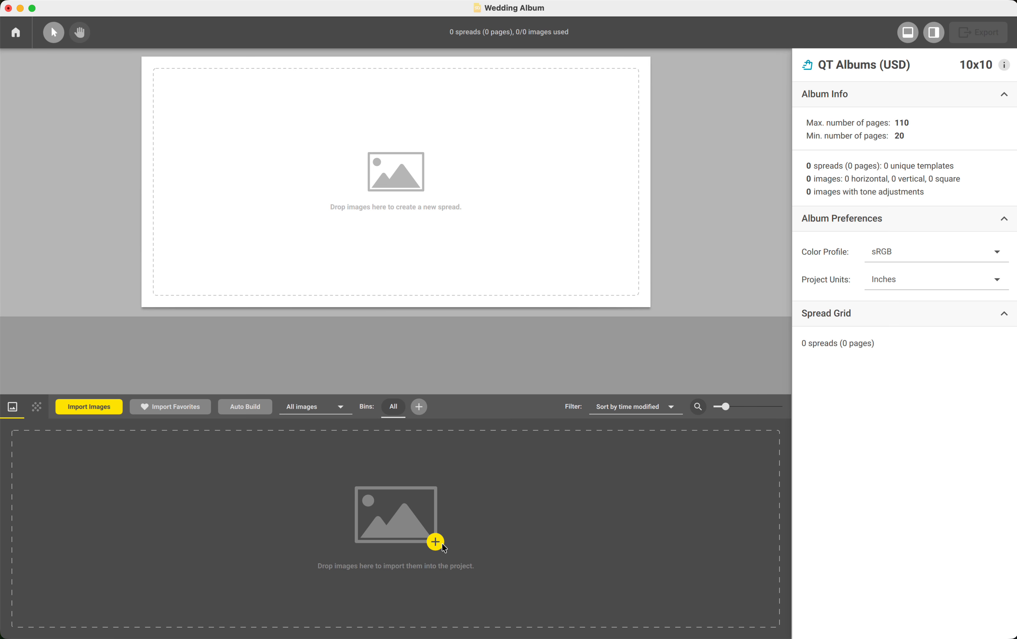
Import the photos from the IG Tutorial folder and build the first spread from three of the bride's getting-ready photos
left_click(406, 621)
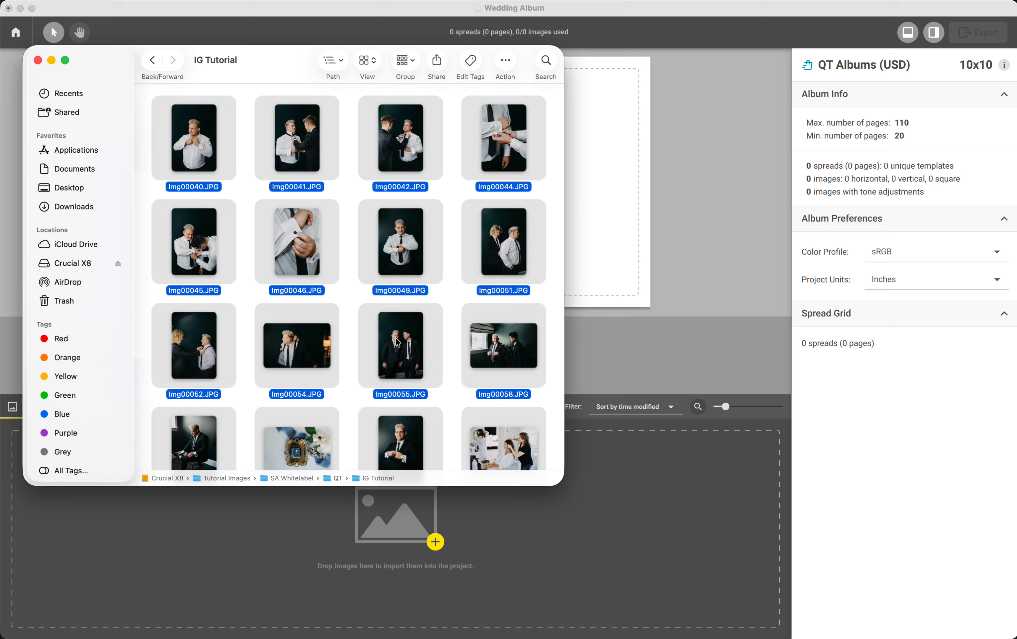
left_click_drag(393, 364, 608, 527)
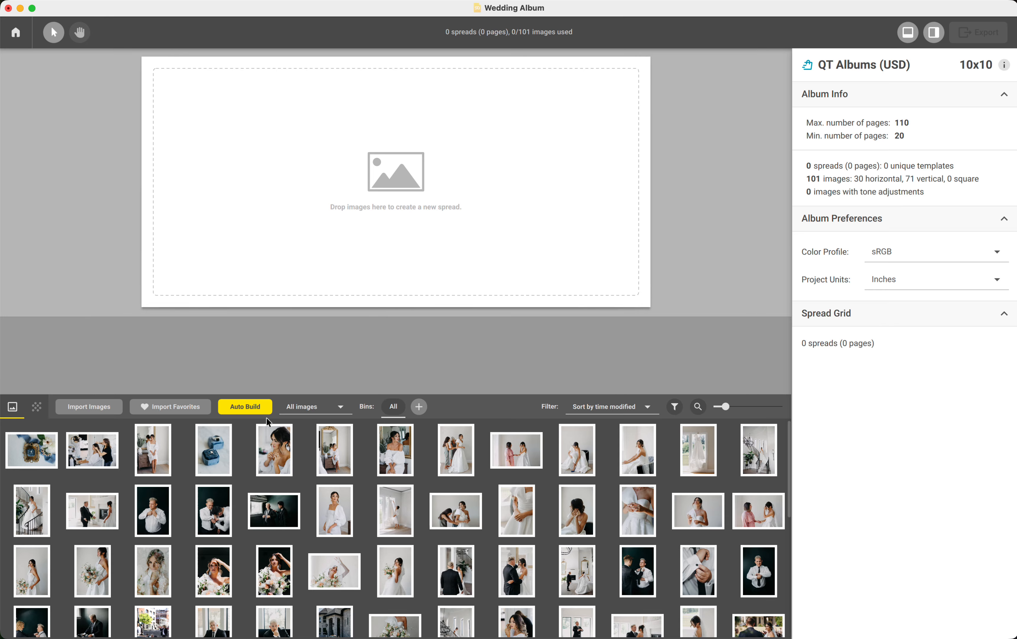
left_click(116, 451)
left_click(271, 447, "super")
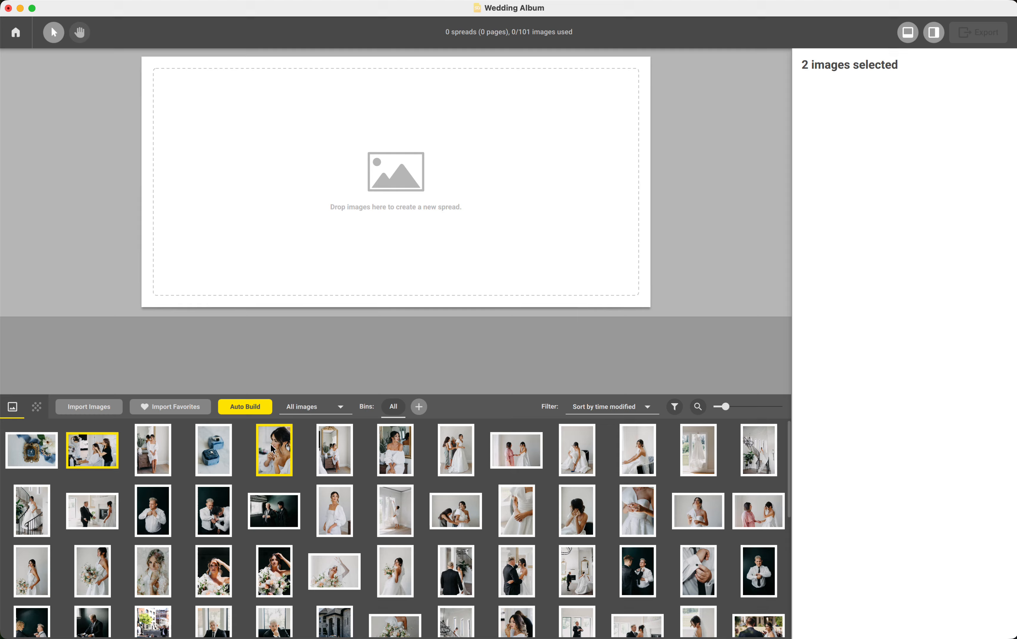
left_click(330, 451, "super")
left_click_drag(330, 451, 398, 210)
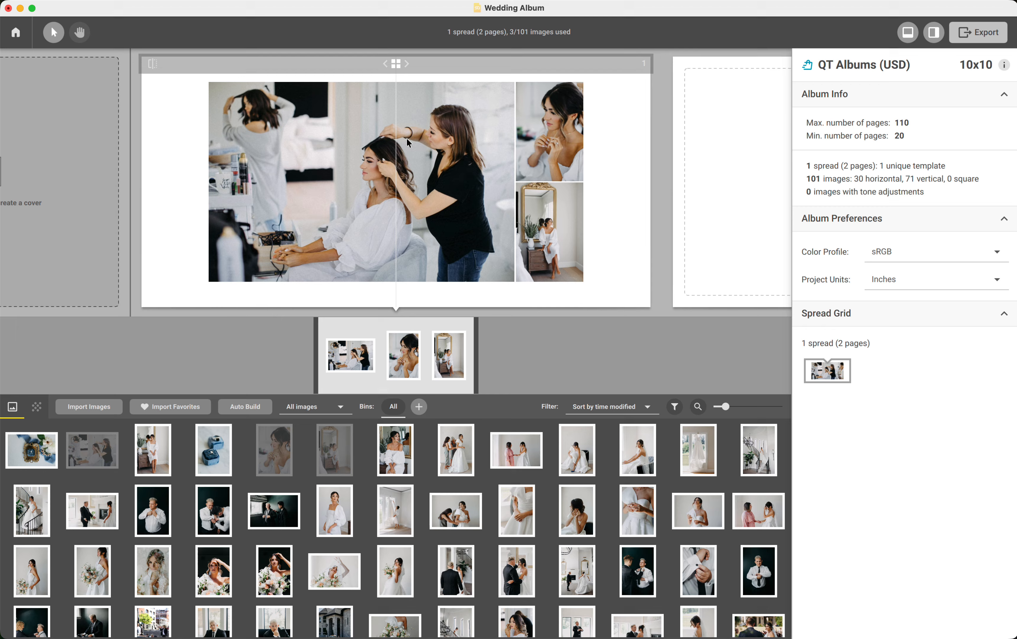
Cycle the first spread's template to the layout with one framed photo on the left page and two side by side on the right
left_click(407, 64)
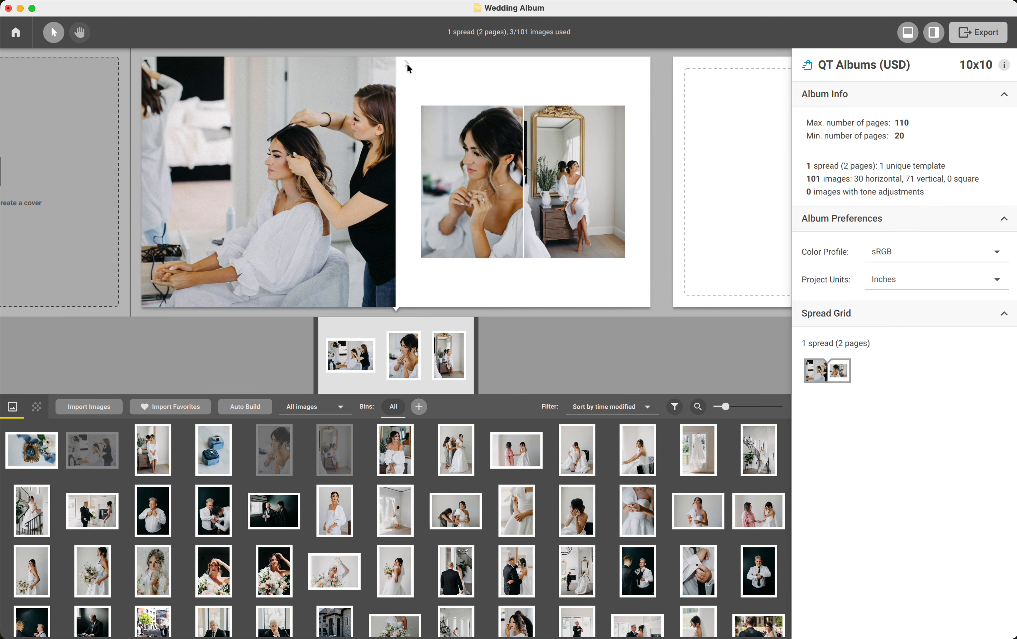
left_click(406, 63)
left_click(407, 63)
left_click(407, 63)
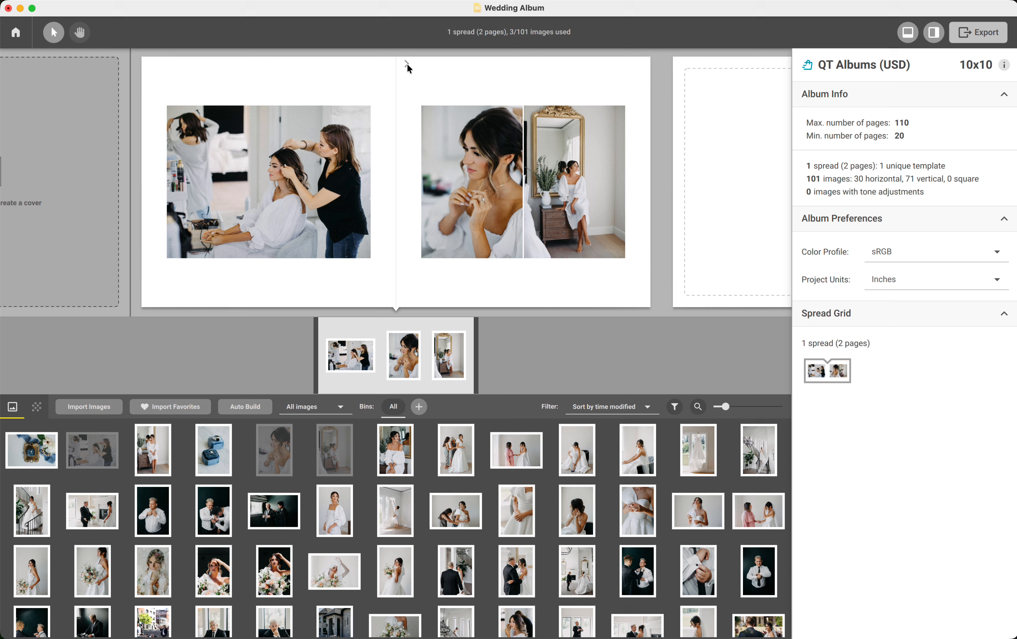
Shift the hairstyling photo slightly within its frame and swap the two photos on the right page
left_click(344, 157)
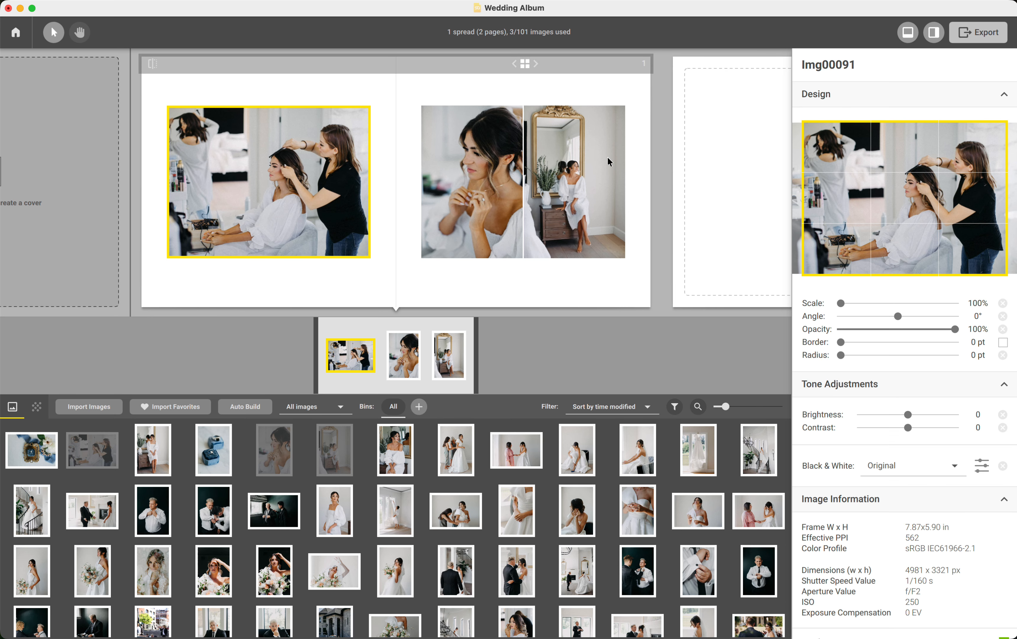
left_click_drag(851, 177, 855, 178)
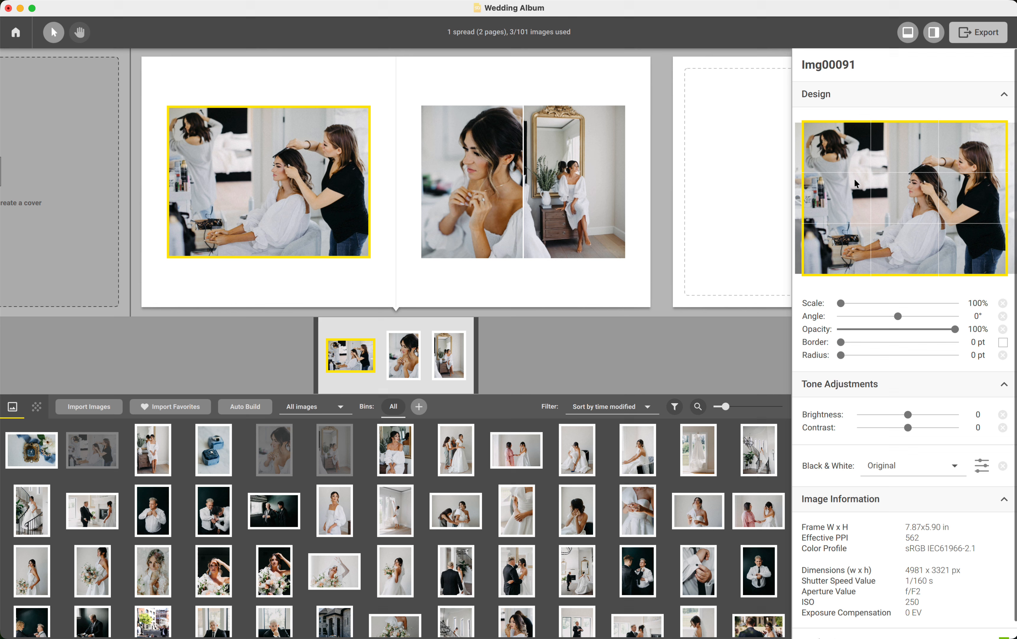
left_click_drag(609, 209, 496, 207)
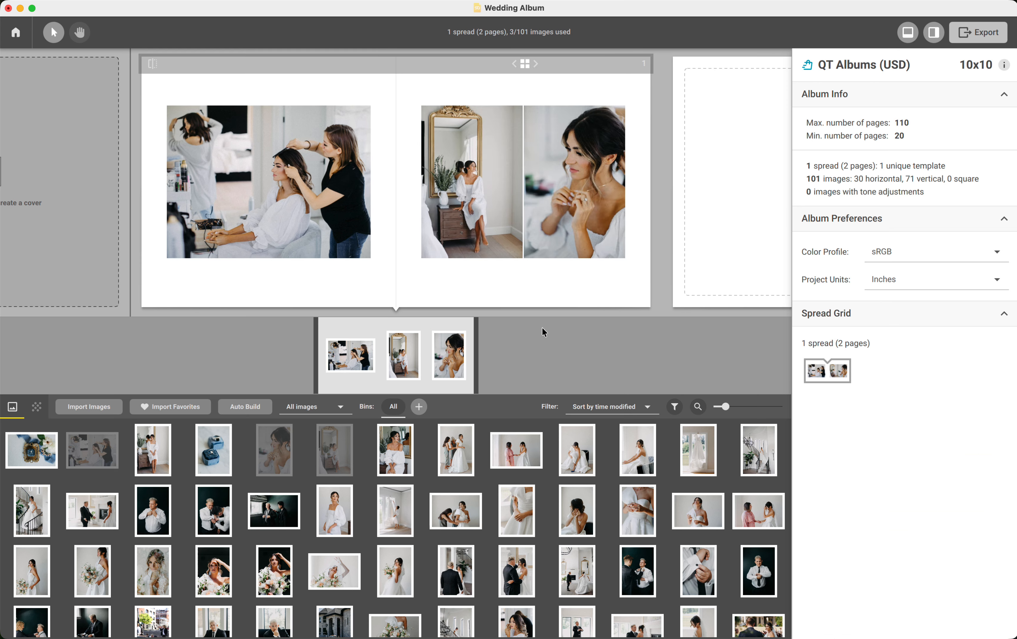
Create a second spread from the bride dressing, pink-robe and shoe-fitting photos
left_click(513, 442)
left_click(453, 450, "super")
left_click(583, 452, "super")
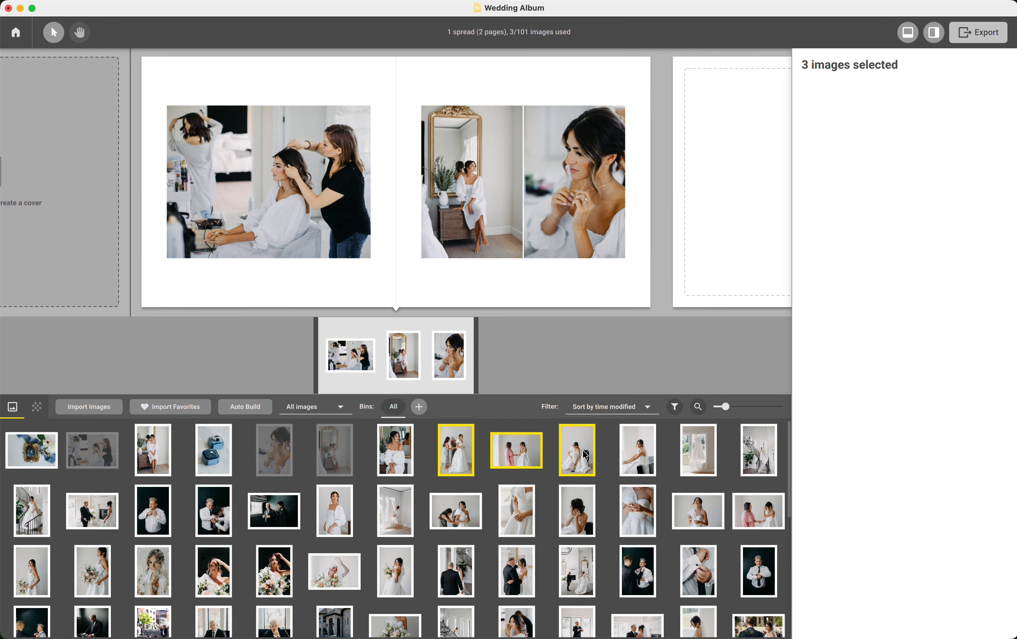
left_click_drag(571, 460, 714, 180)
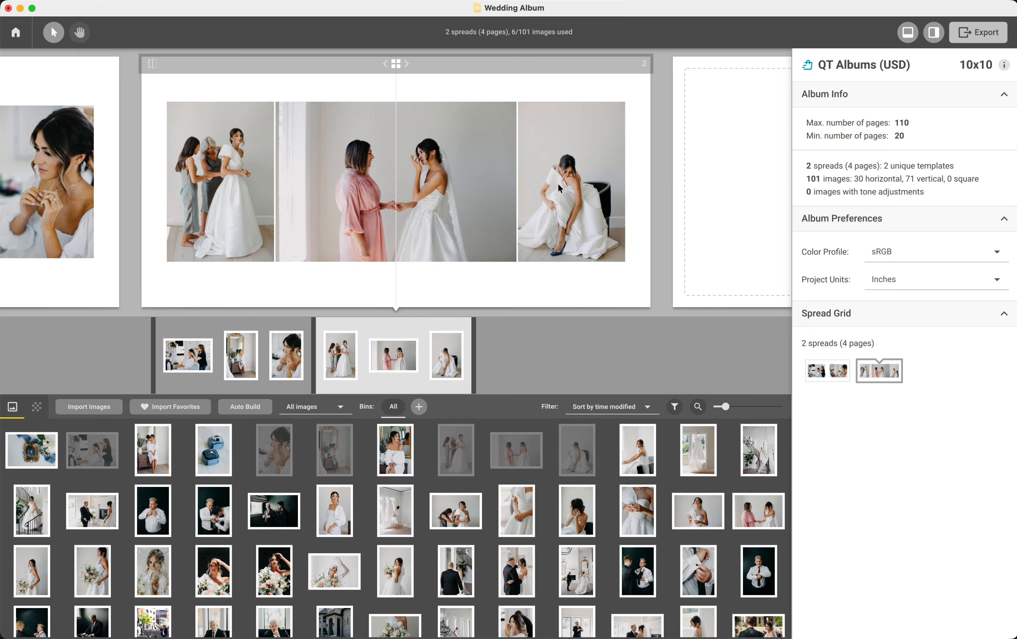
Open spread 2 for detailed design and scale its three photos together down to about 15.2 × 5.3 in
double_click(519, 89)
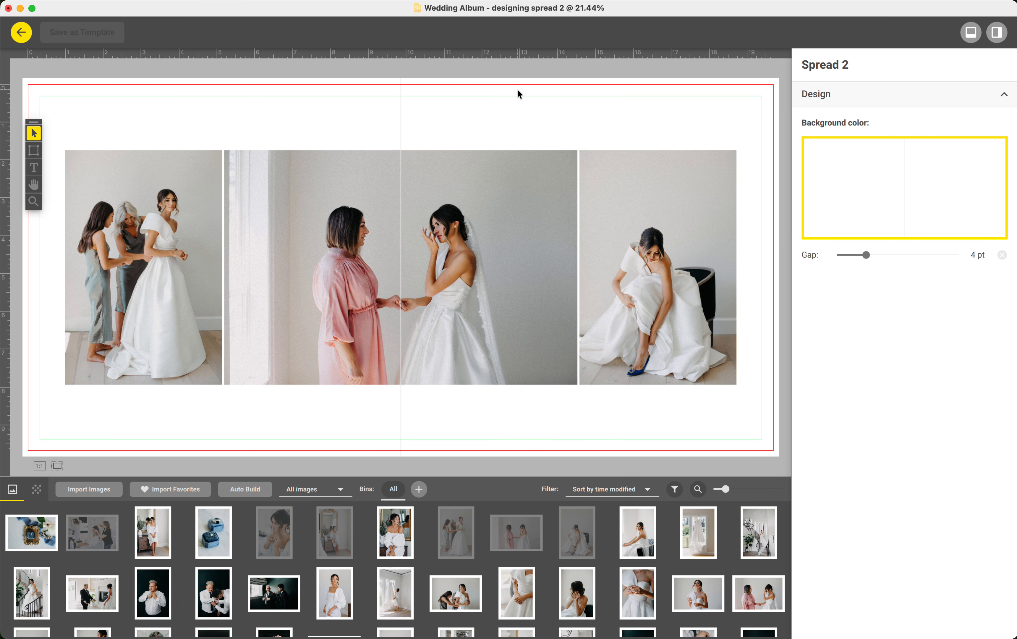
left_click(205, 240)
left_click(338, 267, "shift")
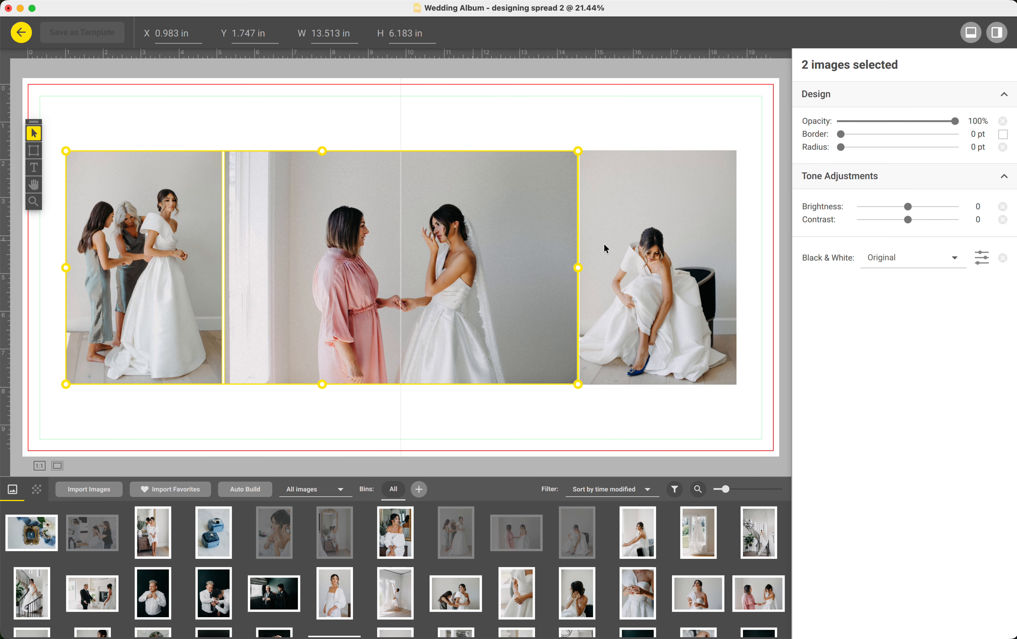
left_click(612, 249, "shift")
left_click_drag(65, 150, 159, 185)
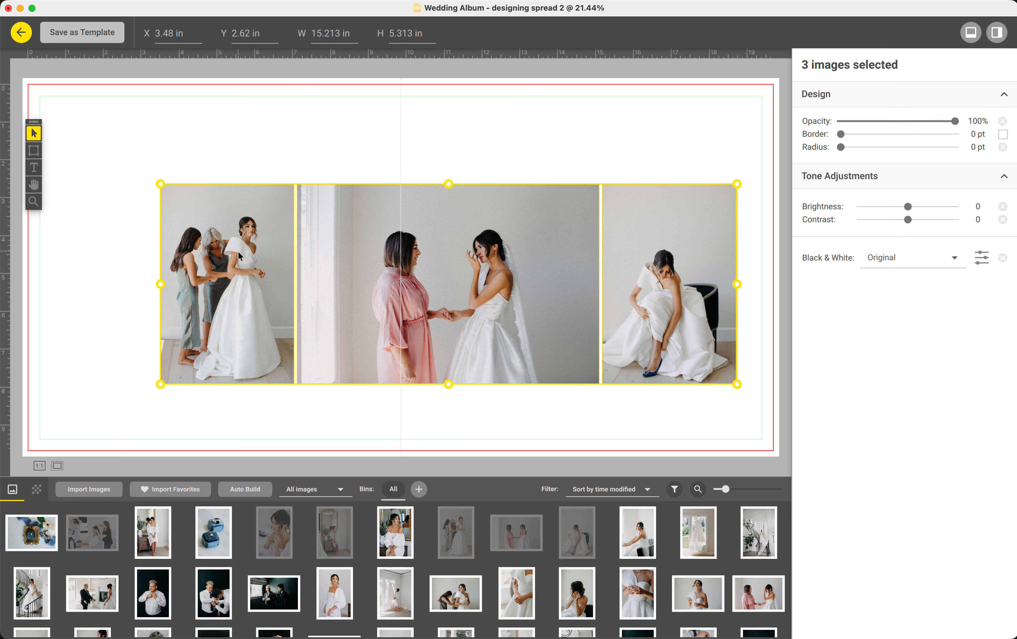
Move the three photos together to about X 4.06 in, Y 2.18 in and place the bride's mirror portrait in the freed space
left_click_drag(238, 255, 262, 236)
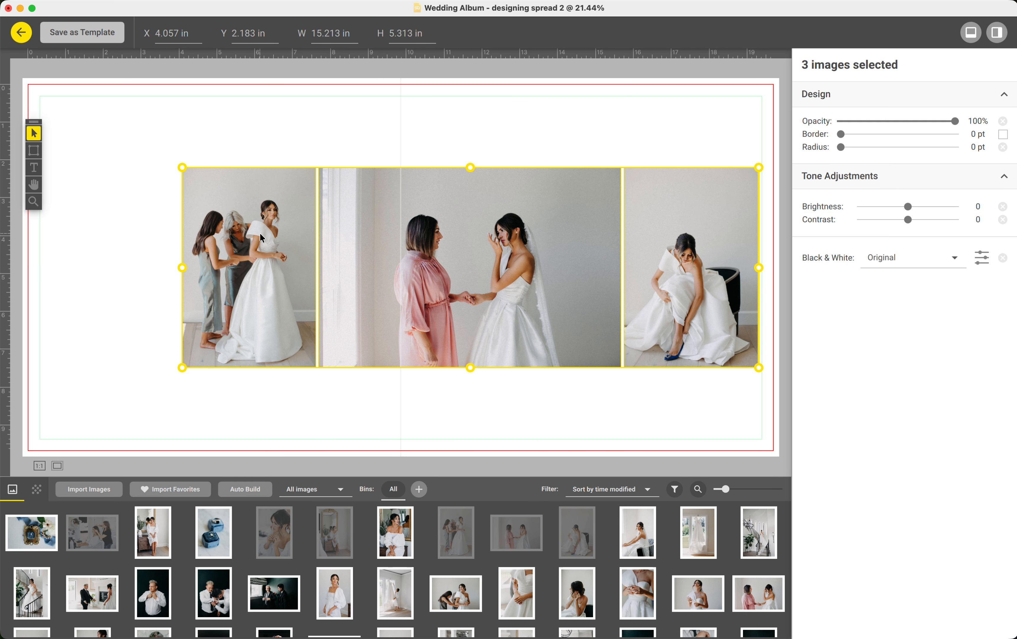
left_click_drag(382, 509, 114, 232)
left_click(93, 254)
Add a two-line text above the left page's photos with the couple's wedding title and the date 15th February, 2026
left_click(36, 172)
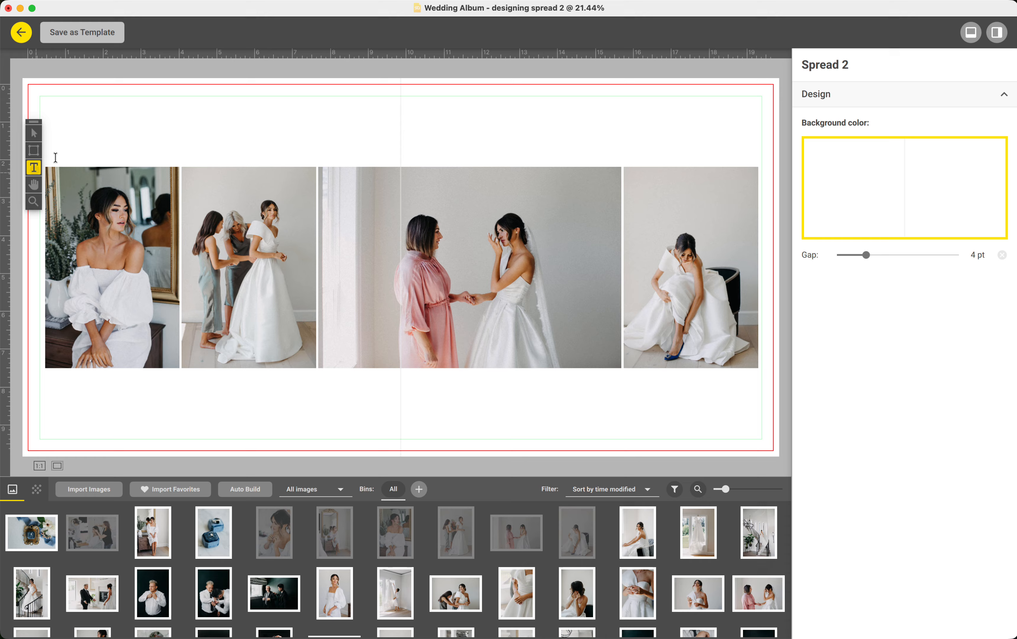
type("Kelly & Adam's")
mouse_move(55, 113)
left_mouse_down()
mouse_move(359, 155)
mouse_move(314, 137)
left_mouse_up()
type(" Wedding")
key("Return")
type("15th February, 2026")
key("Escape")
left_click(389, 128)
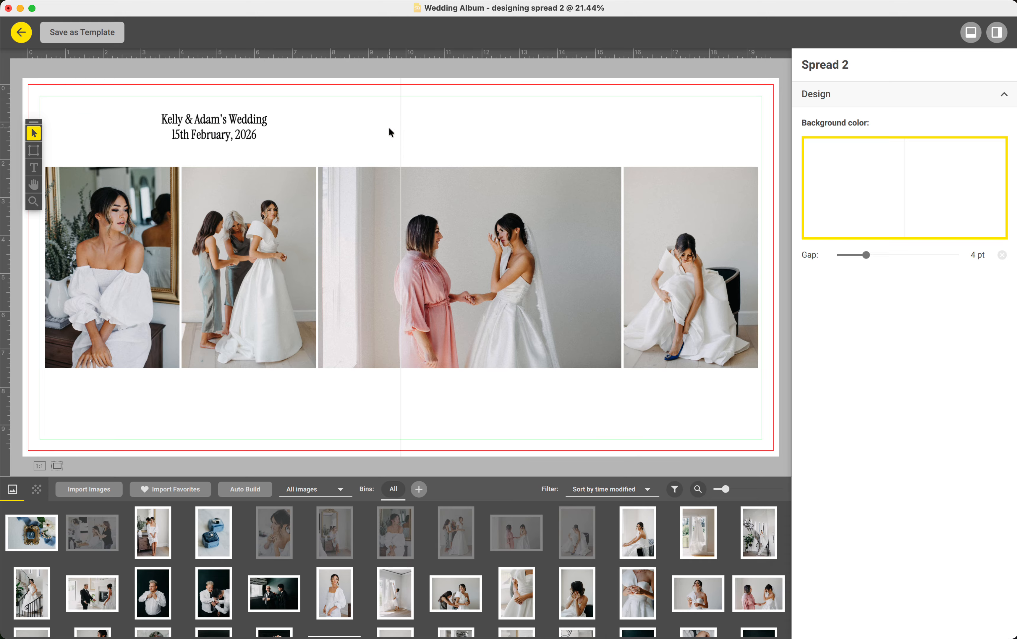
Try out opacity and border adjustments on the two middle photos of spread 2
left_click(374, 223)
left_click(281, 229, "shift")
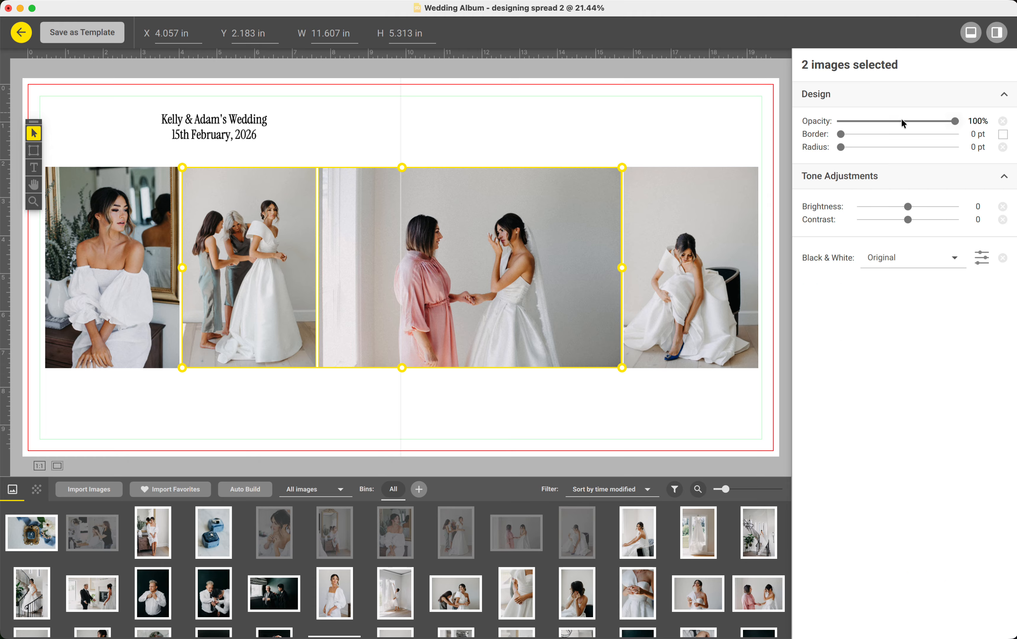
left_click_drag(901, 121, 958, 118)
left_click_drag(841, 134, 824, 151)
left_click(482, 99)
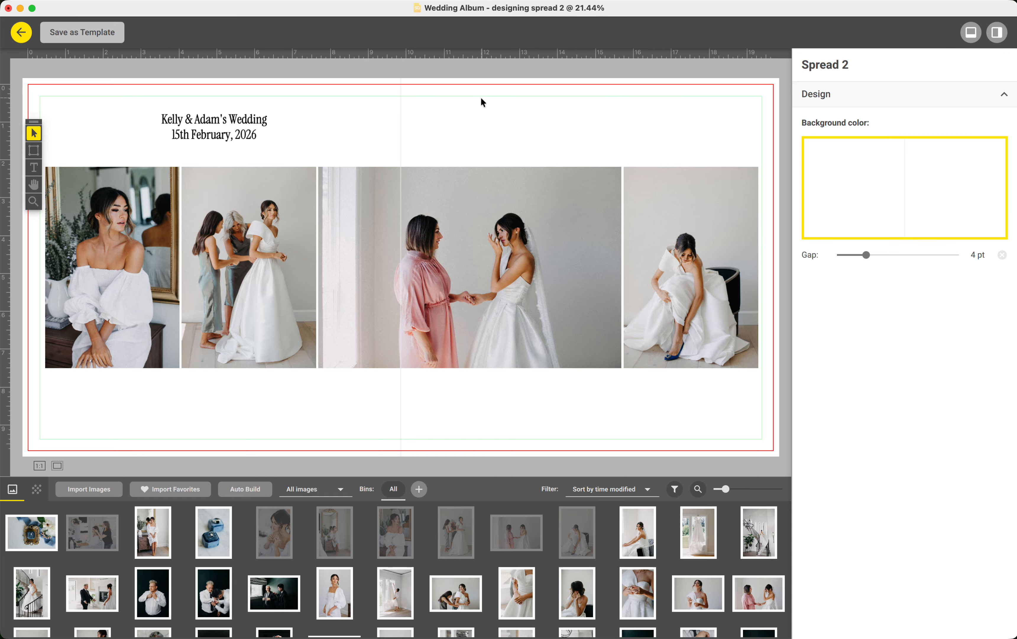
Save the spread 2 layout as a template and return to the album overview
left_click(117, 32)
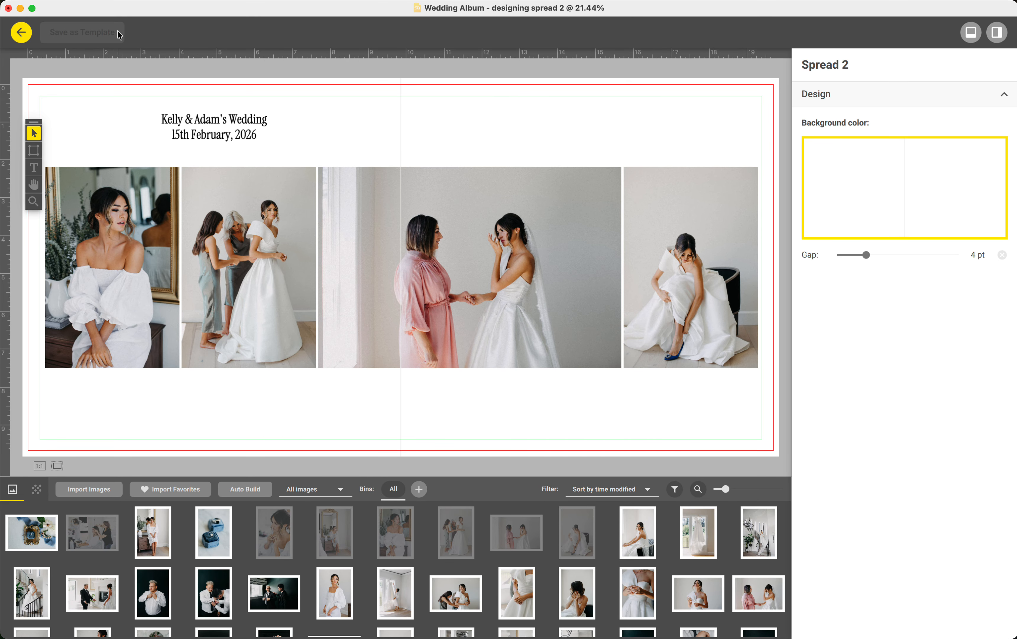
left_click(21, 33)
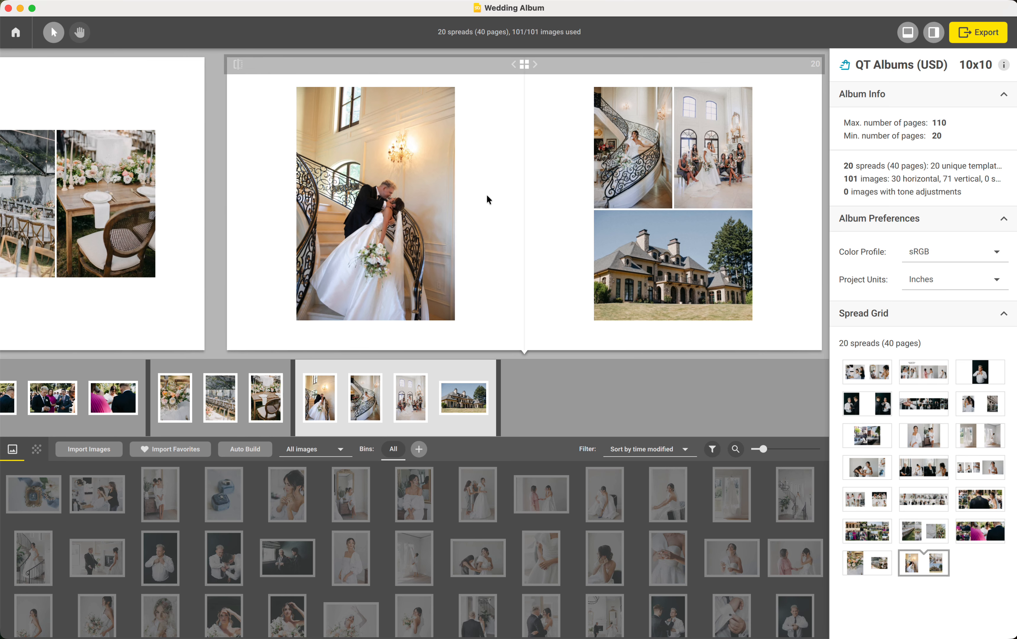
Open the album export, compare the printing and ordering options, and start a direct order from QT Albums (USD)
left_click(977, 33)
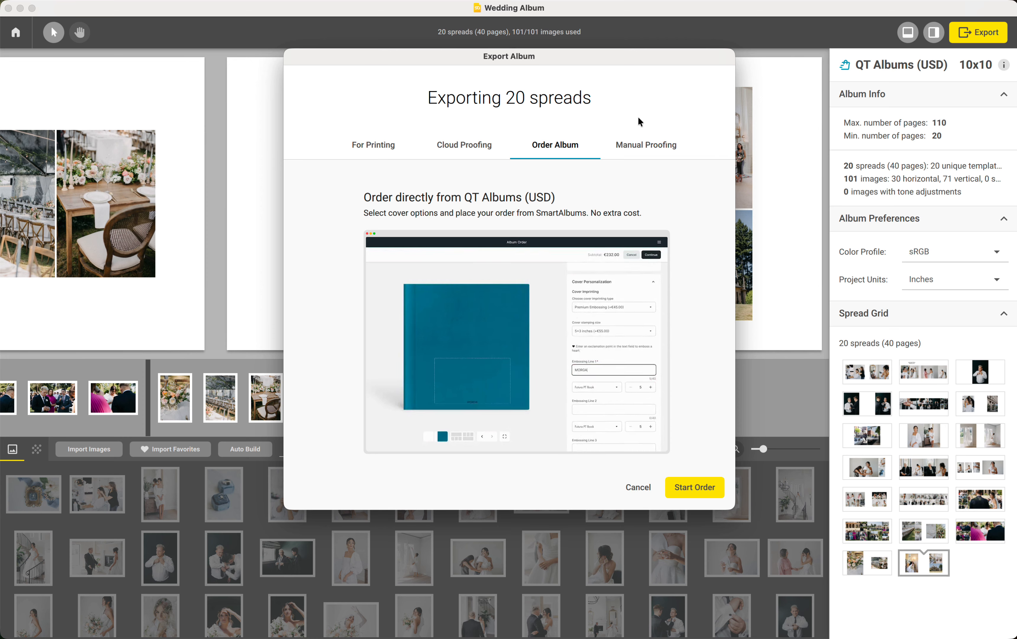
left_click(393, 139)
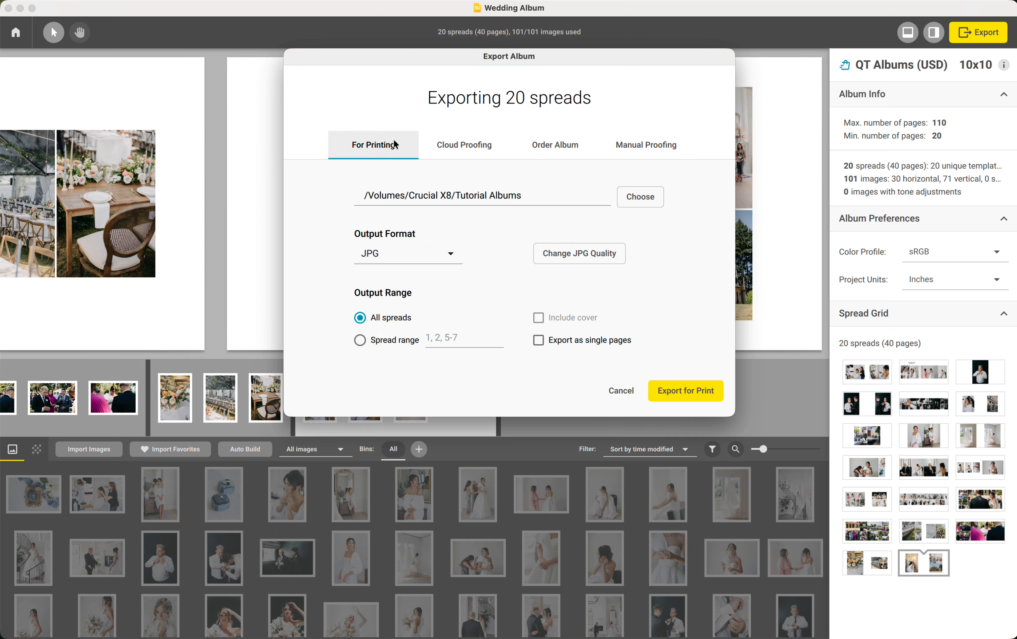
left_click(590, 146)
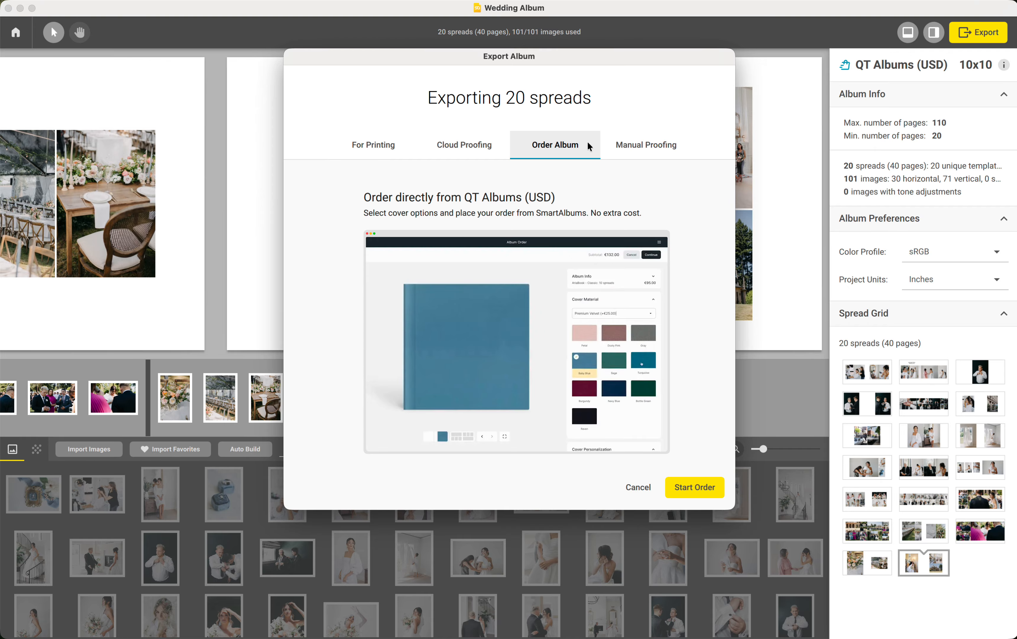
left_click(412, 145)
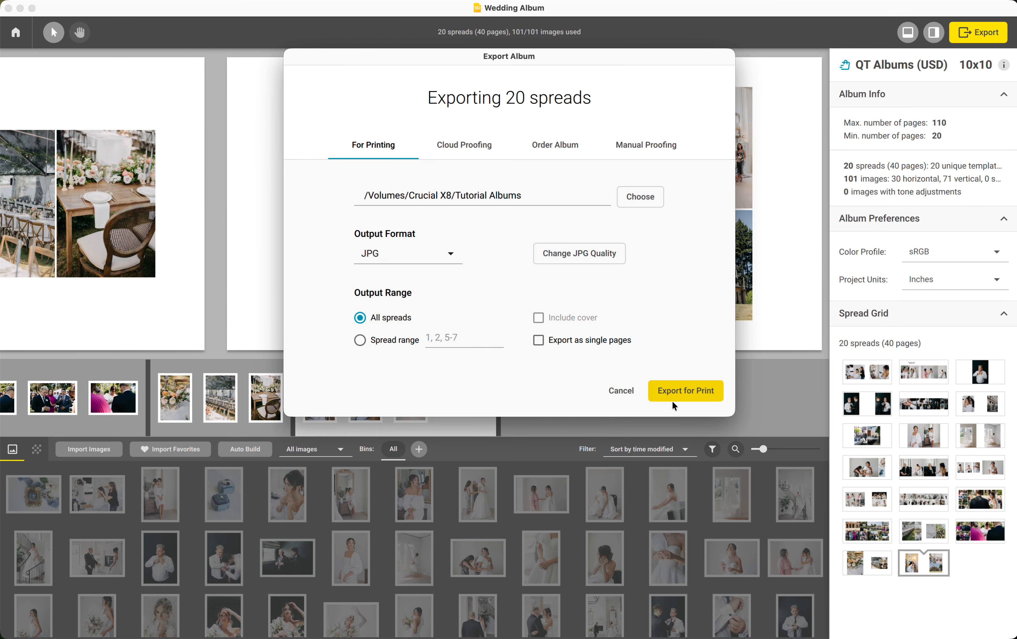
left_click(586, 155)
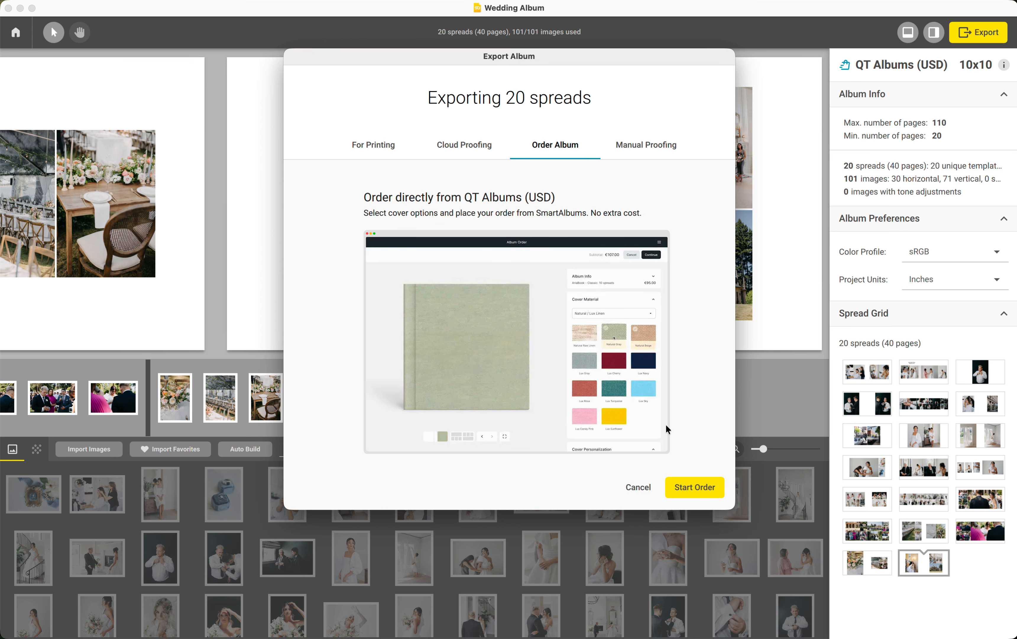
left_click(674, 490)
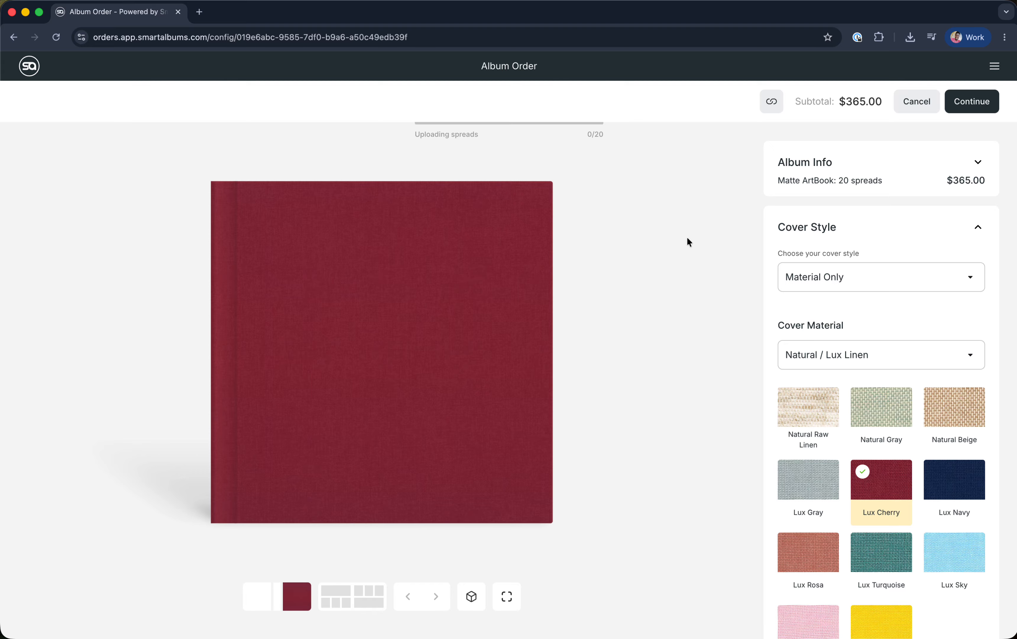
Set the cover style to Cameo with a landscape opening and Img01453.JPG as its photo
left_click(915, 275)
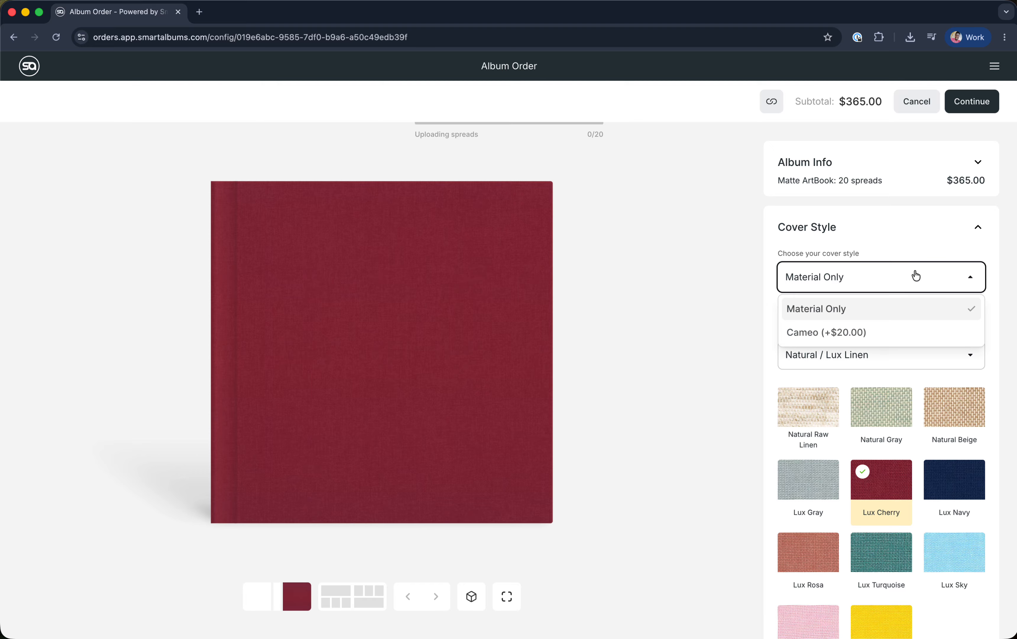
left_click(900, 334)
scroll(969, 128, "down", 5)
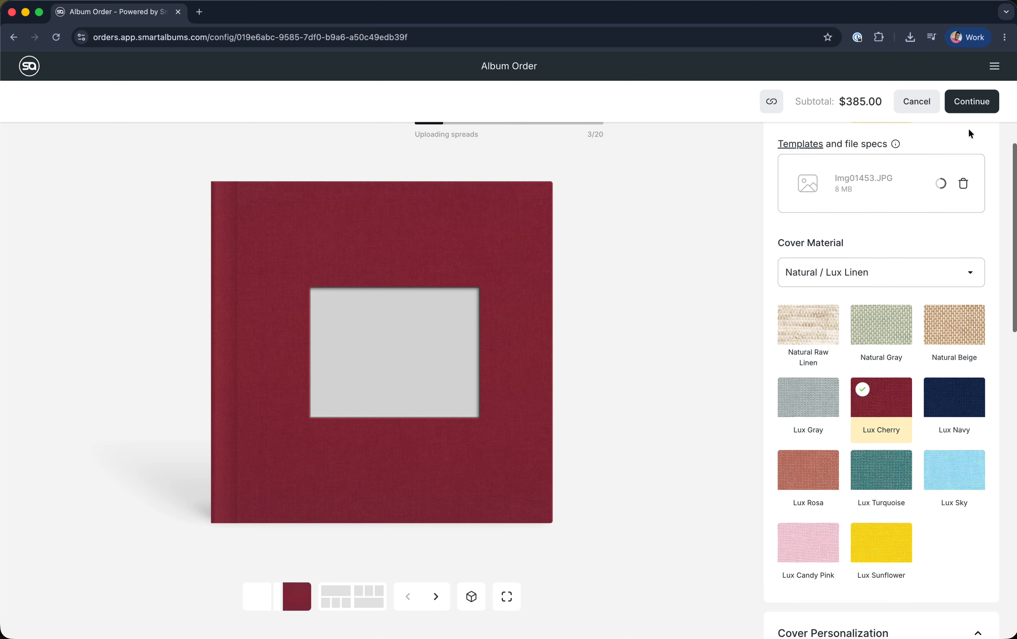
Change the cover material to Premium Velvet in Navy Blue
left_click(919, 249)
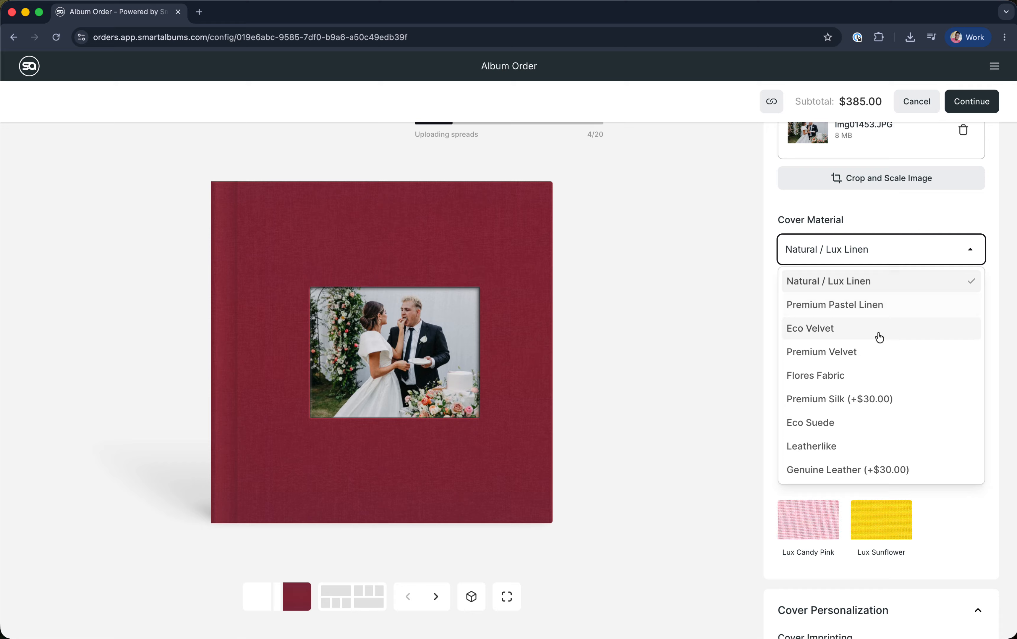
left_click(846, 352)
scroll(845, 354, "down", 2)
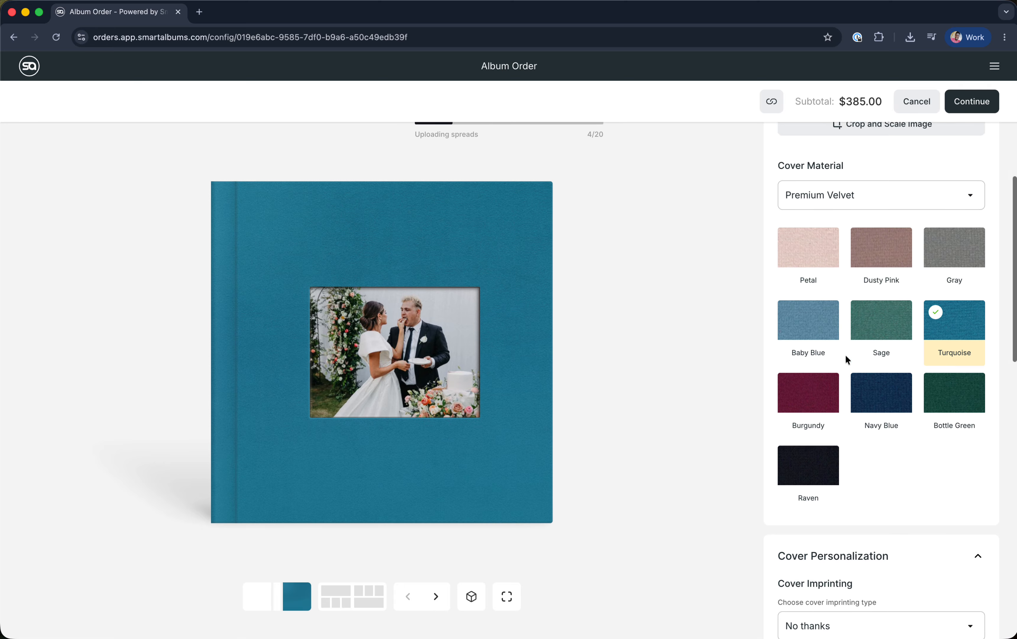
left_click(886, 386)
Choose Standard Embossing as the cover imprinting and enter the couple's first names on embossing line 1
scroll(886, 386, "down", 5)
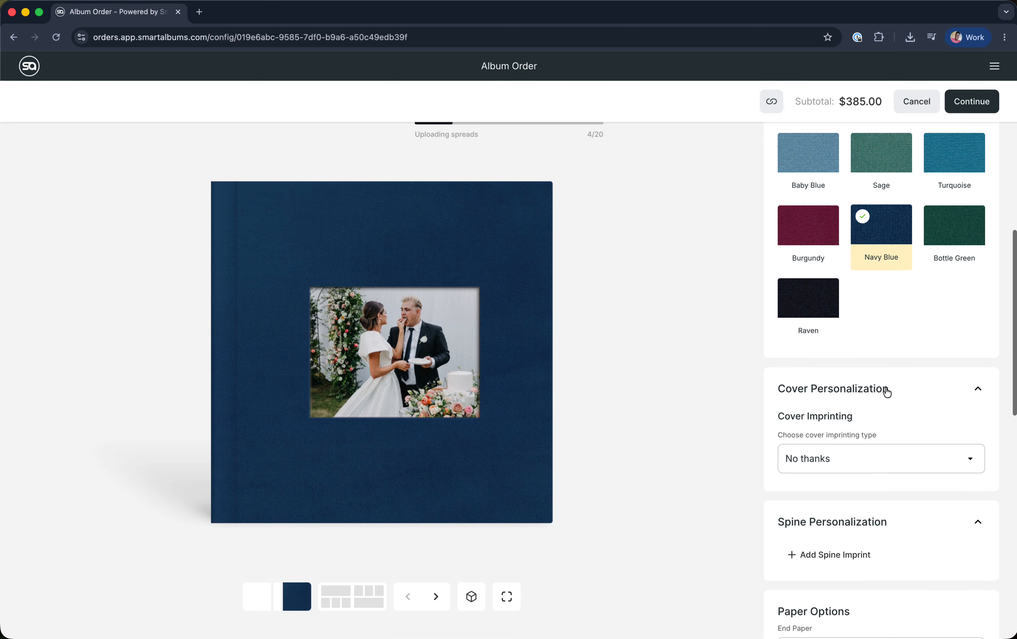
scroll(886, 386, "down", 3)
left_click(878, 306)
left_click(876, 328)
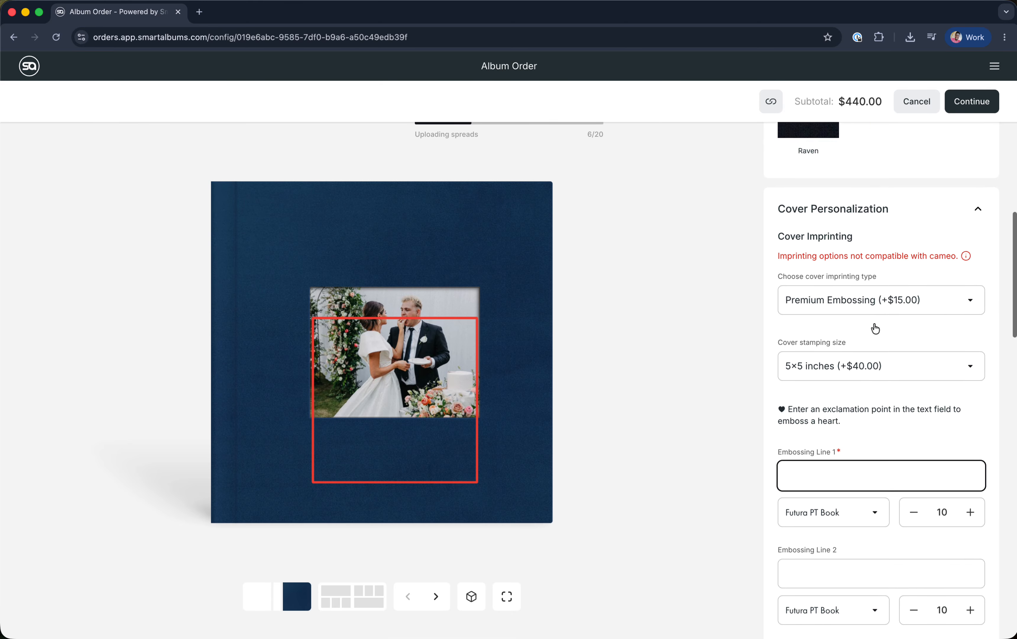
left_click(876, 329)
left_click(841, 377)
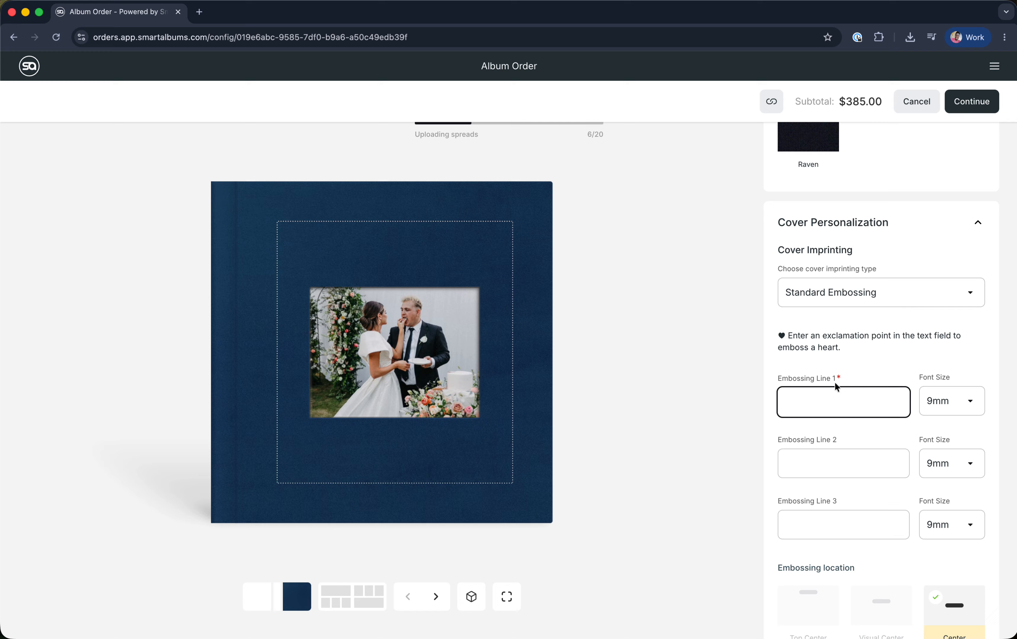
type("Carla")
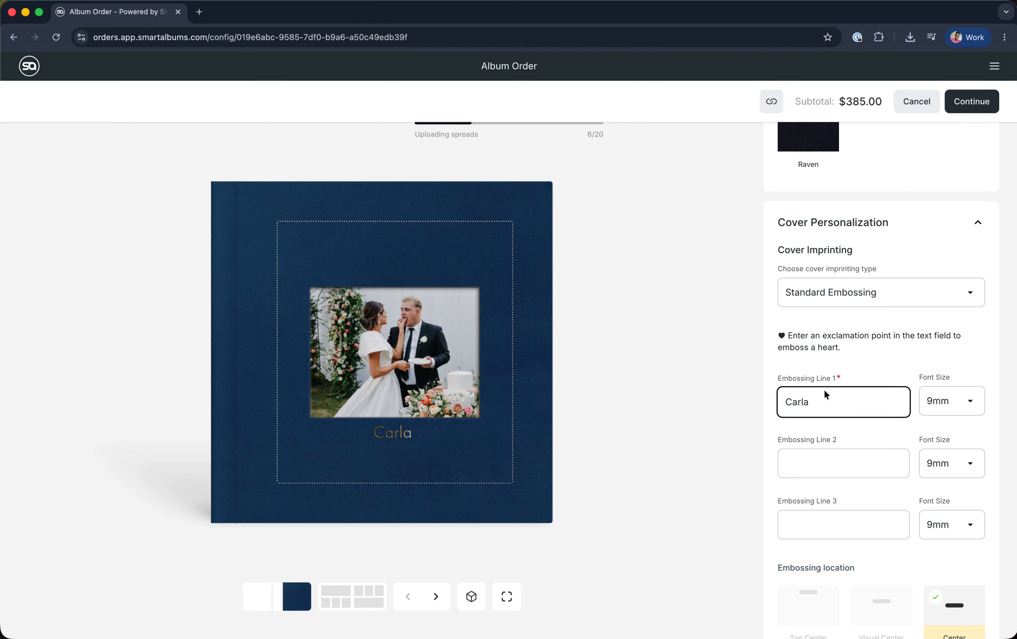
type(" & Ramsy")
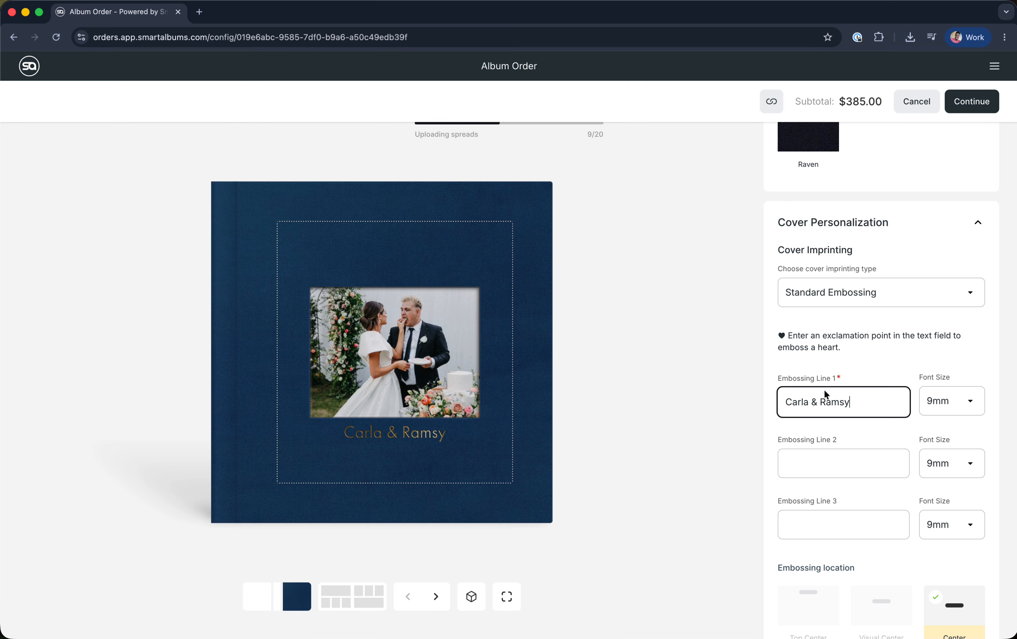
left_click(888, 425)
Enter 16th February 2026 on embossing line 3 and set its font size to 5mm
scroll(866, 425, "down", 5)
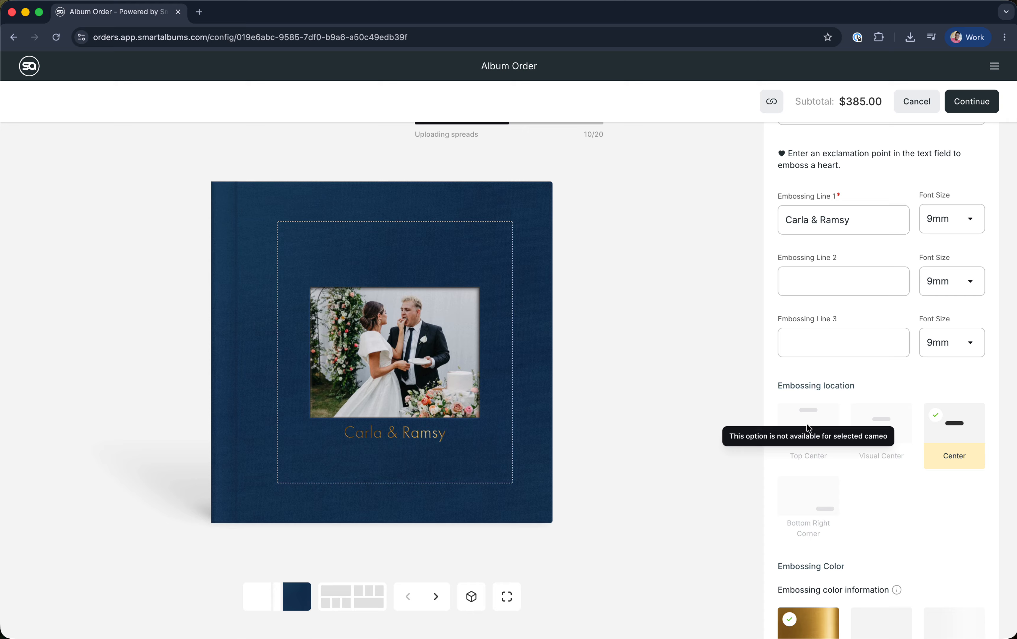
left_click(827, 347)
type("16th")
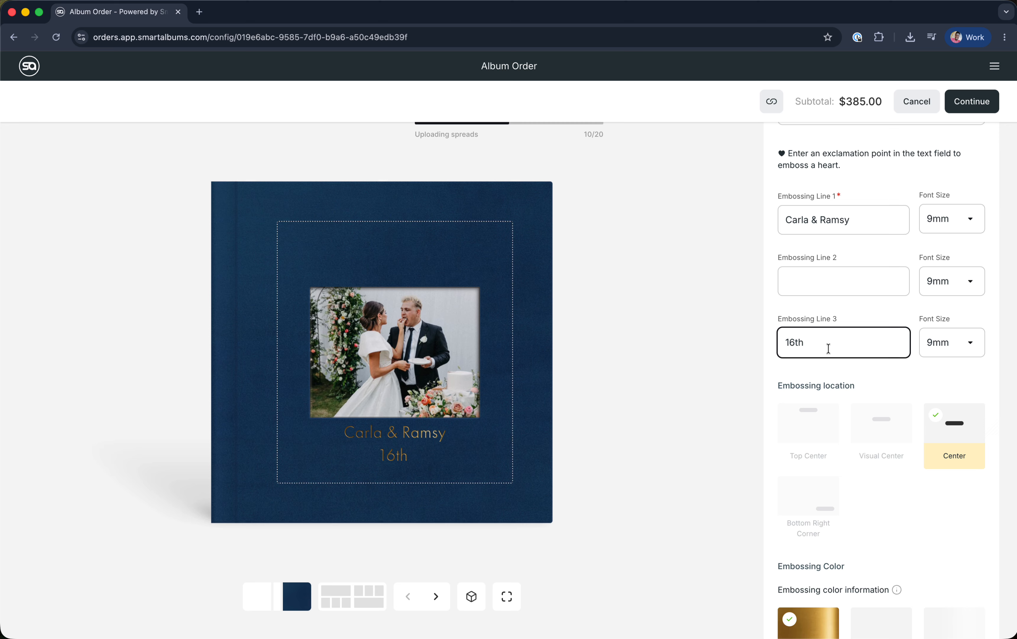
type(" February 2026")
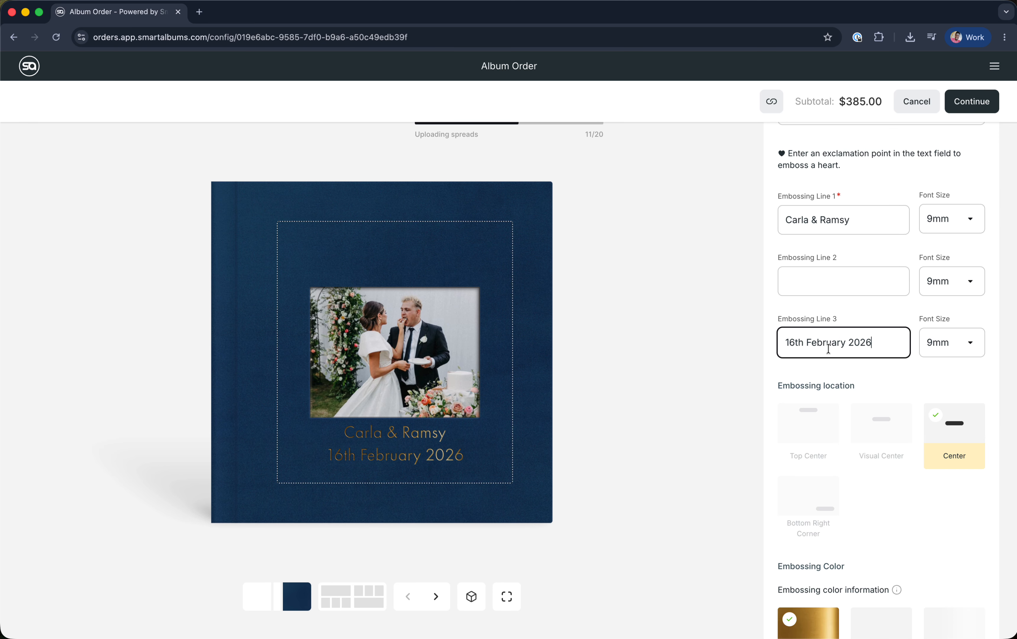
left_click(952, 342)
left_click(904, 420)
Keep the embossing color Gold, review the spine, paper, logo, copies, box and extras options, and continue to the order details
scroll(911, 427, "down", 7)
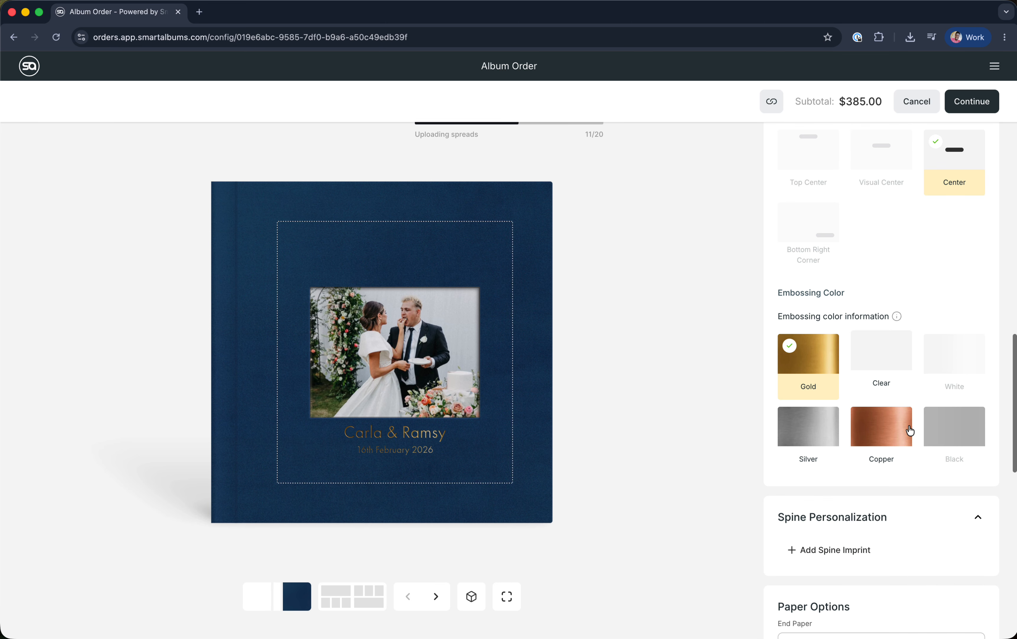
left_click(911, 430)
left_click(826, 420)
scroll(812, 358, "down", 15)
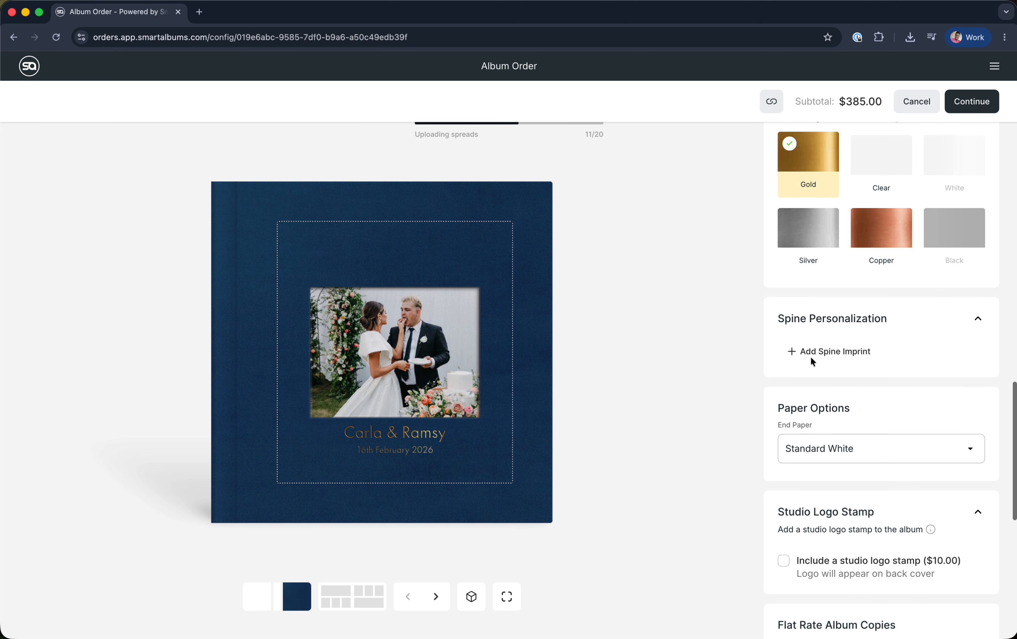
scroll(813, 361, "down", 2)
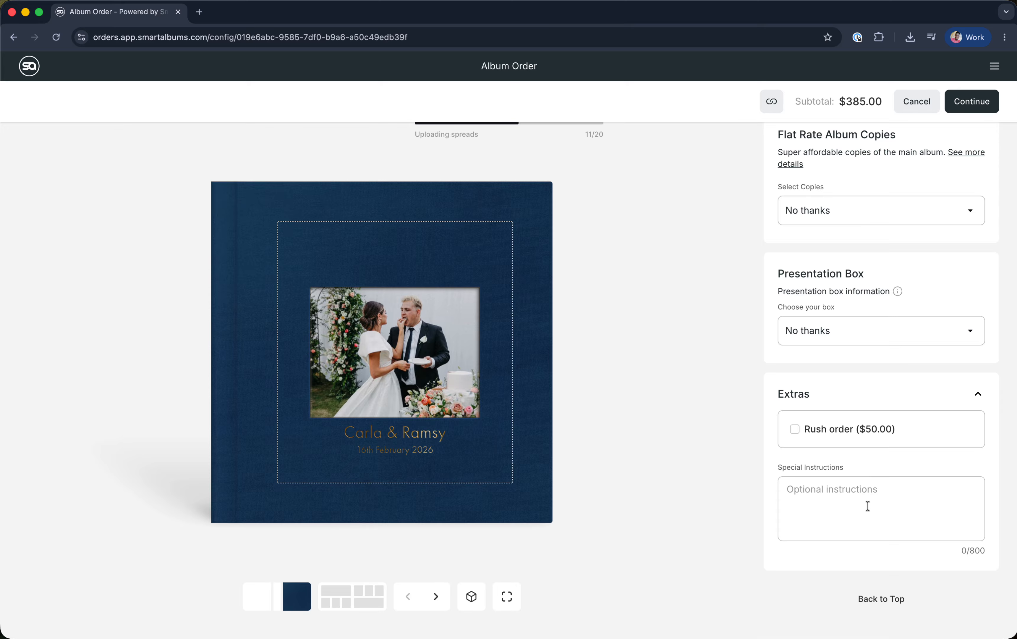
left_click(882, 598)
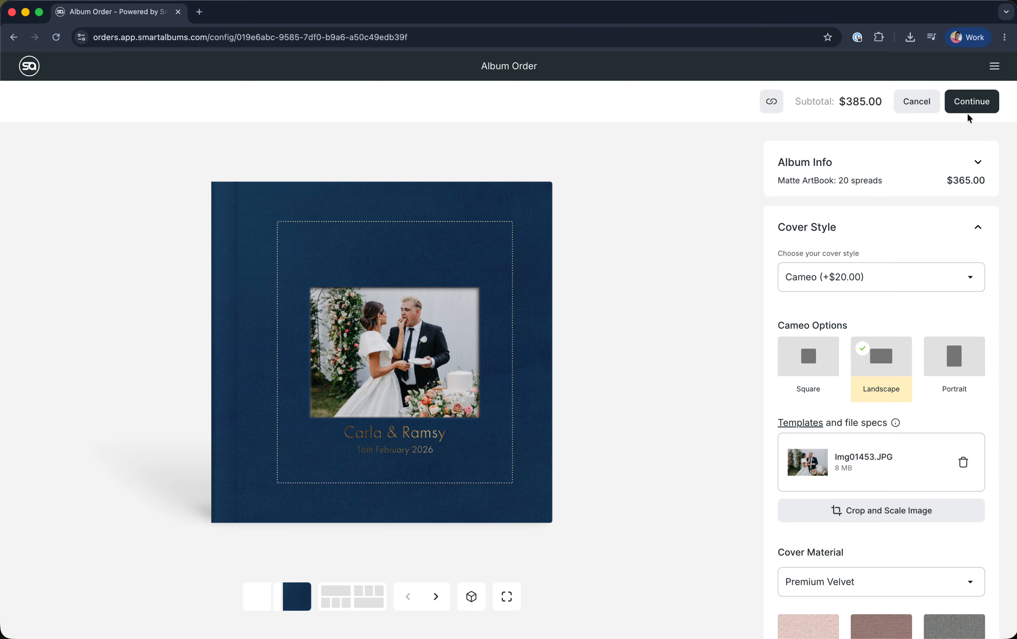
left_click(972, 104)
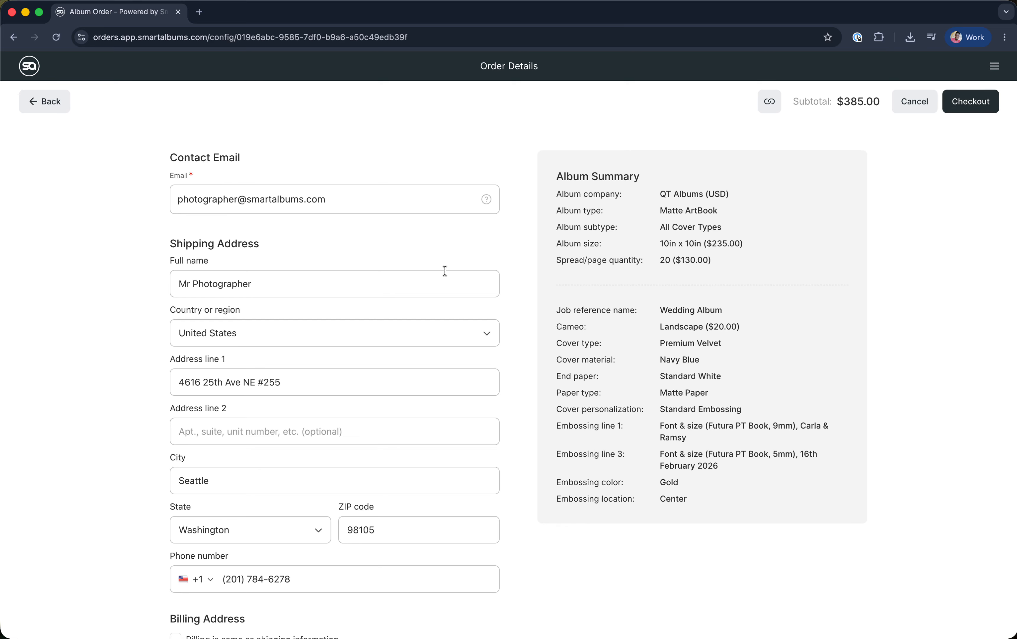
Mark the billing address as the same as the shipping information and proceed to the checkout payment page
scroll(445, 270, "down", 10)
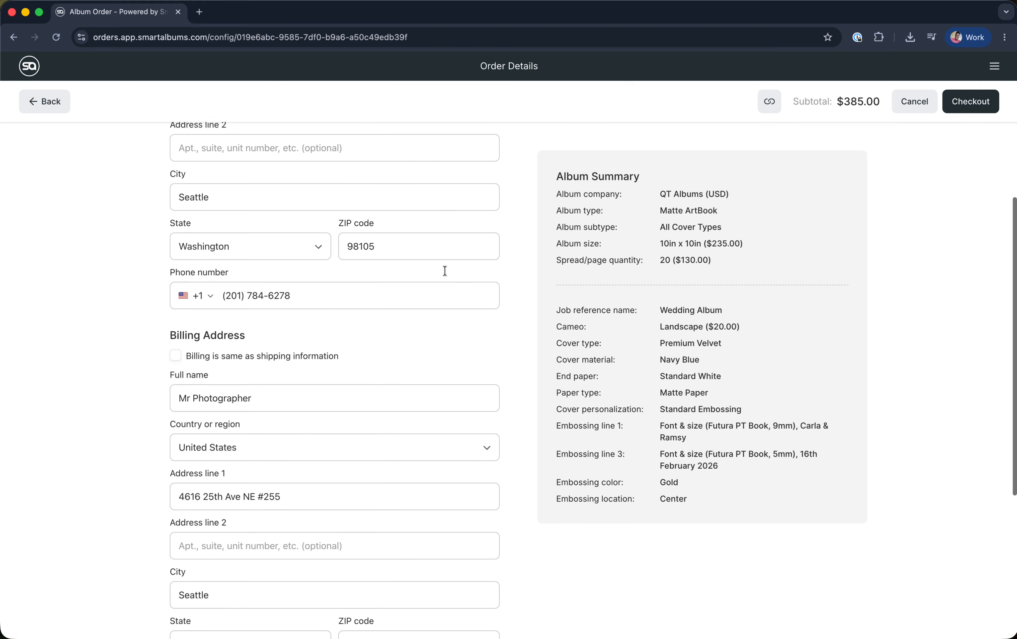
scroll(445, 271, "down", 5)
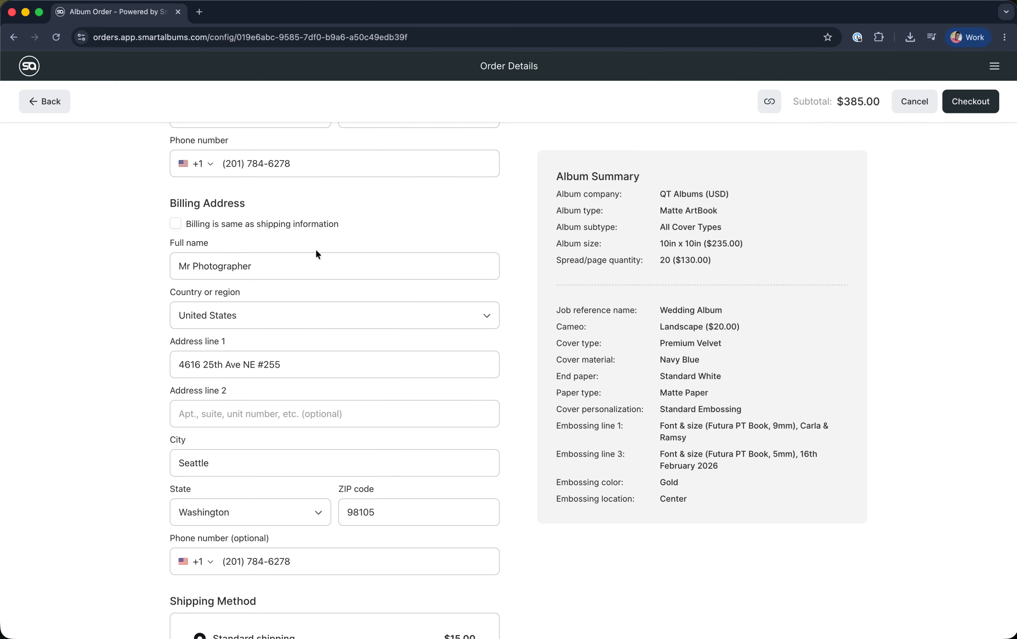
left_click(176, 224)
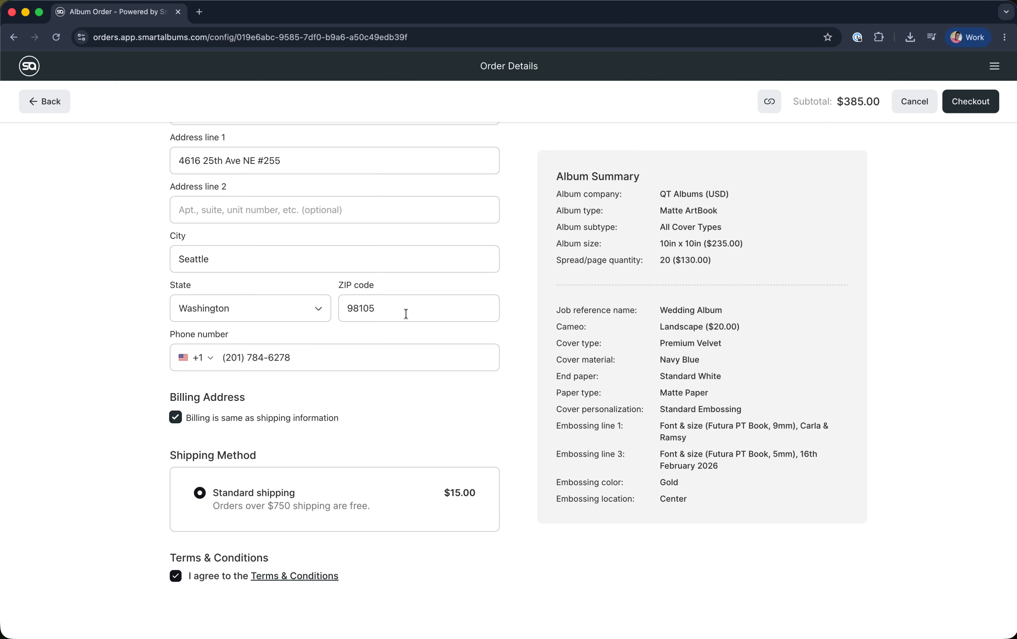
left_click(959, 110)
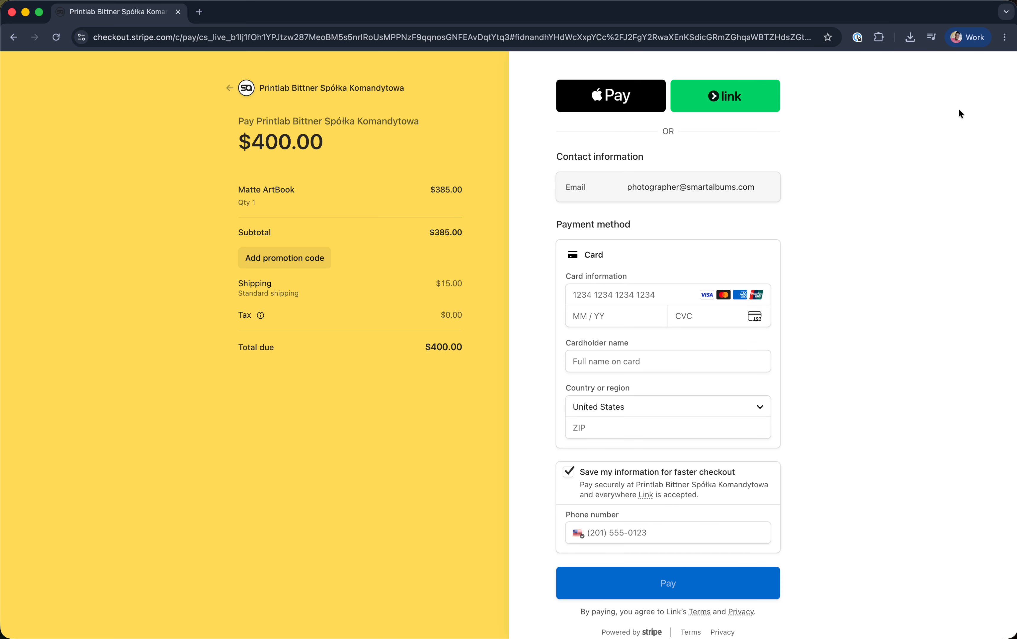
scroll(821, 404, "down", 1)
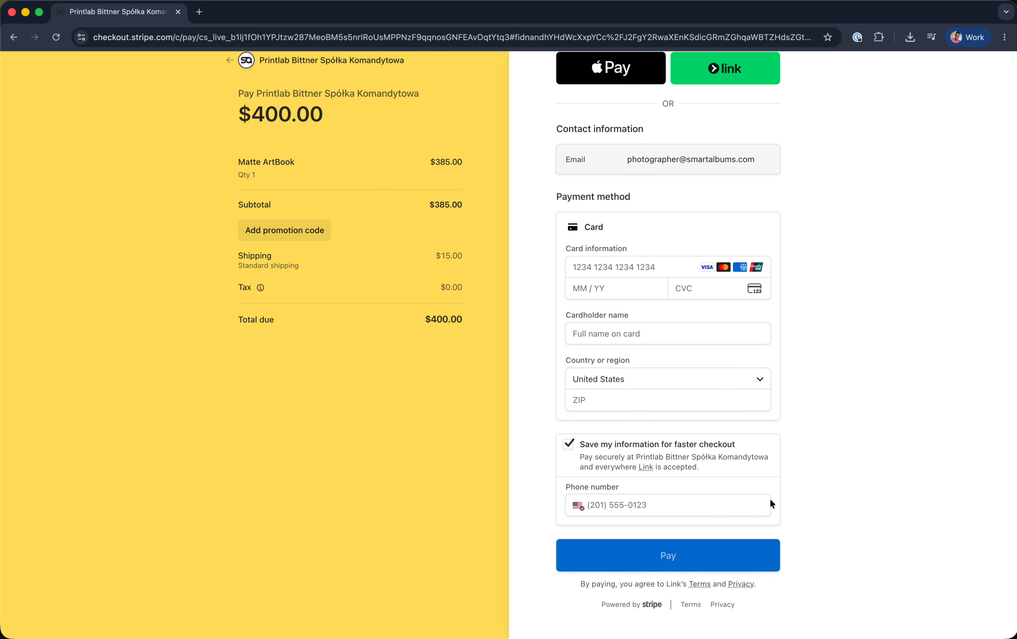